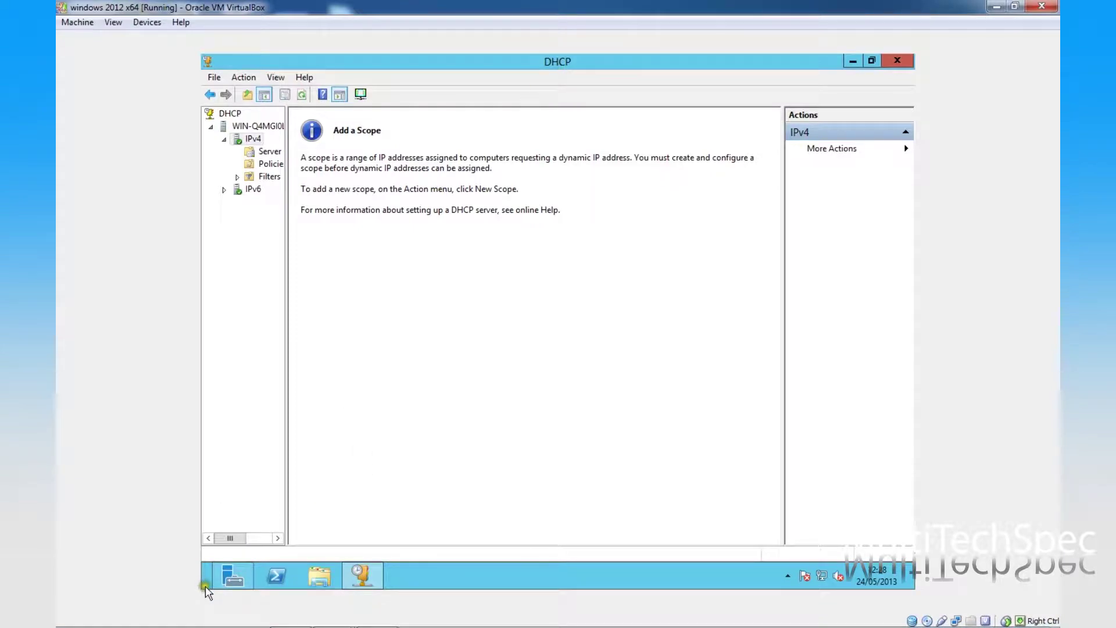
mouse_move(912, 583)
mouse_move(903, 428)
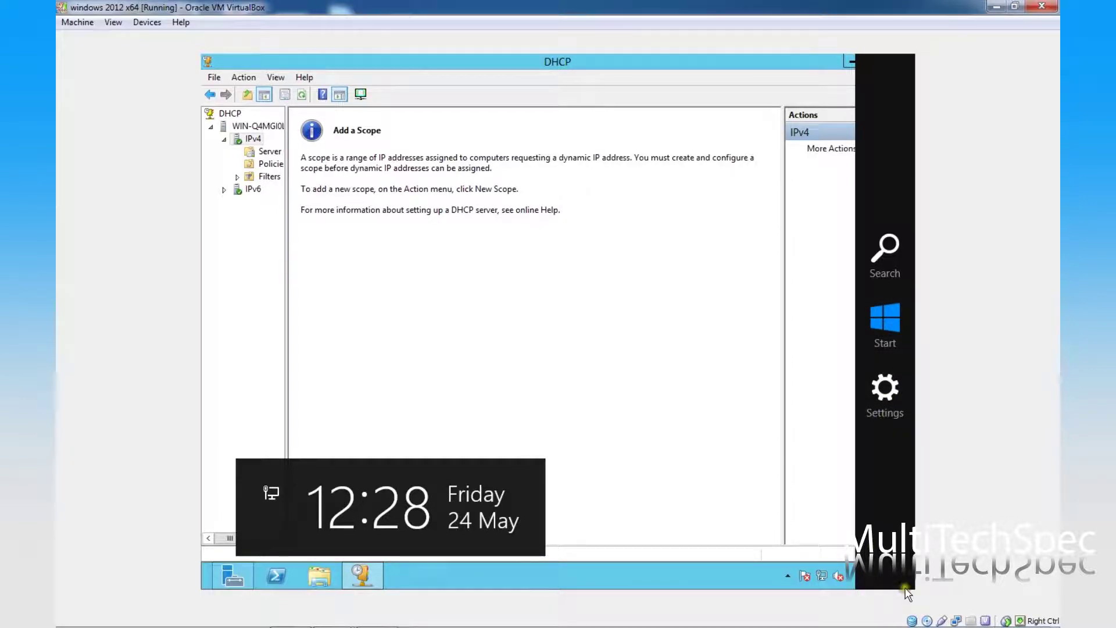
click(895, 303)
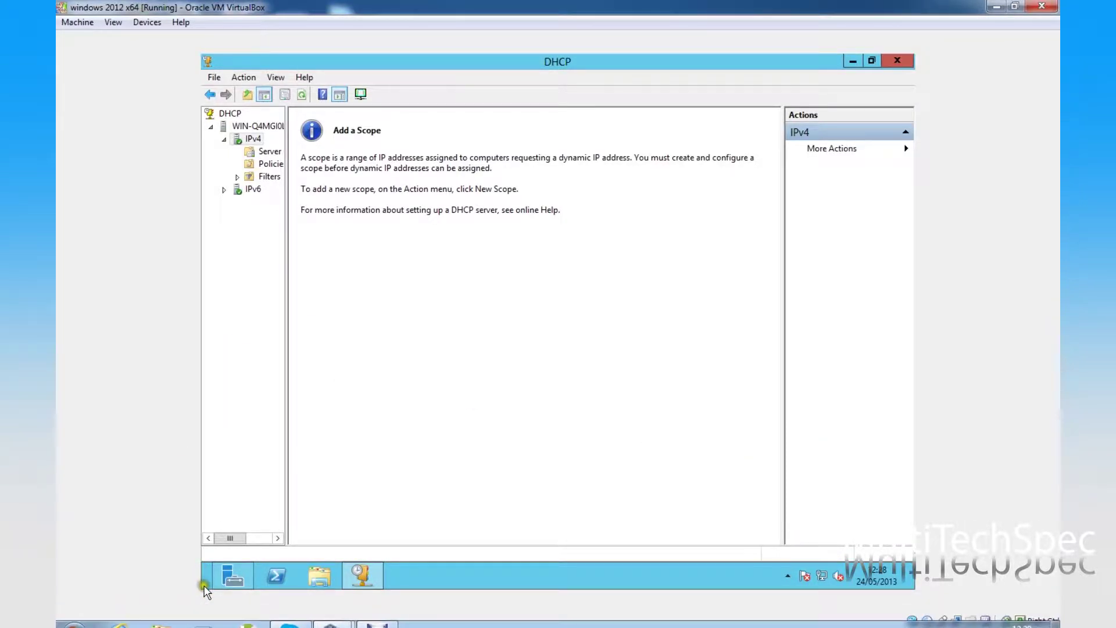
mouse_move(197, 584)
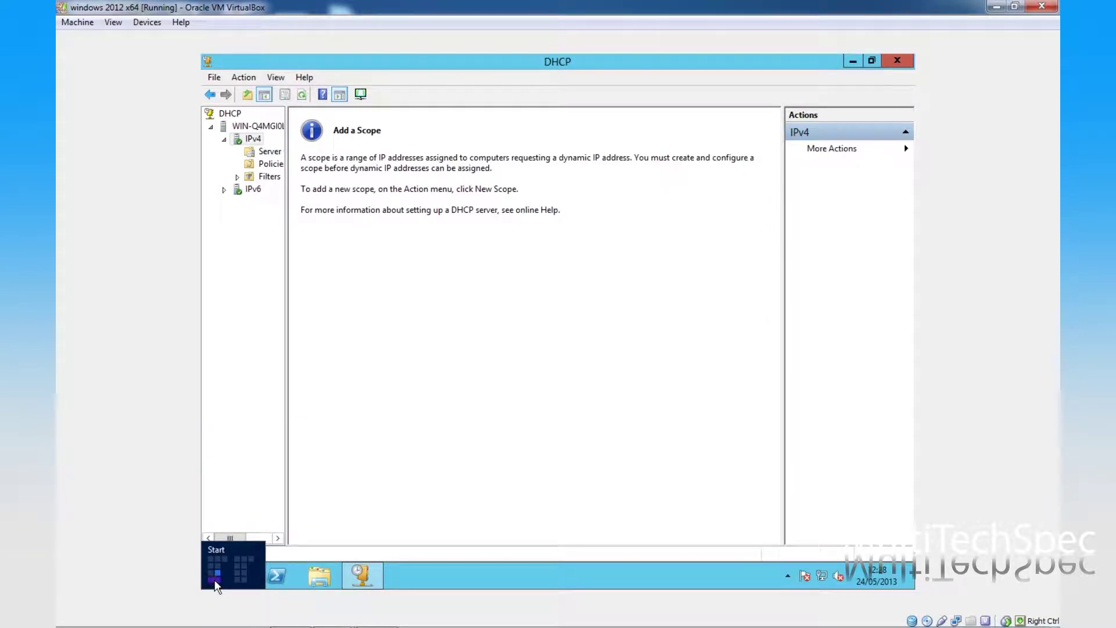
From Server Manager's DHCP page, launch DHCP Manager for the local server
click(212, 580)
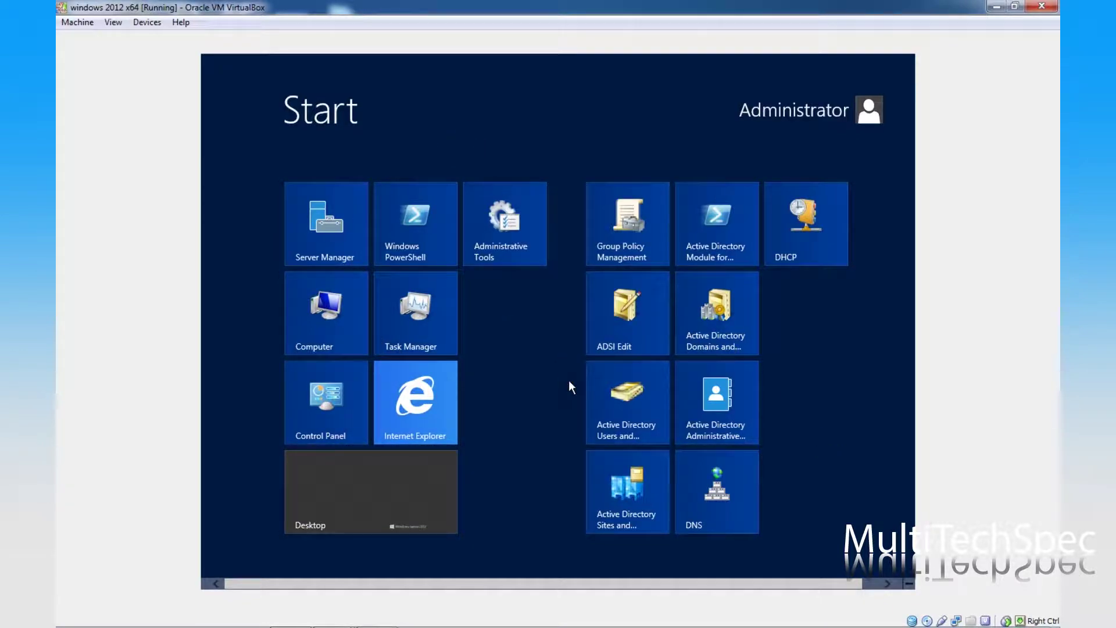
click(337, 224)
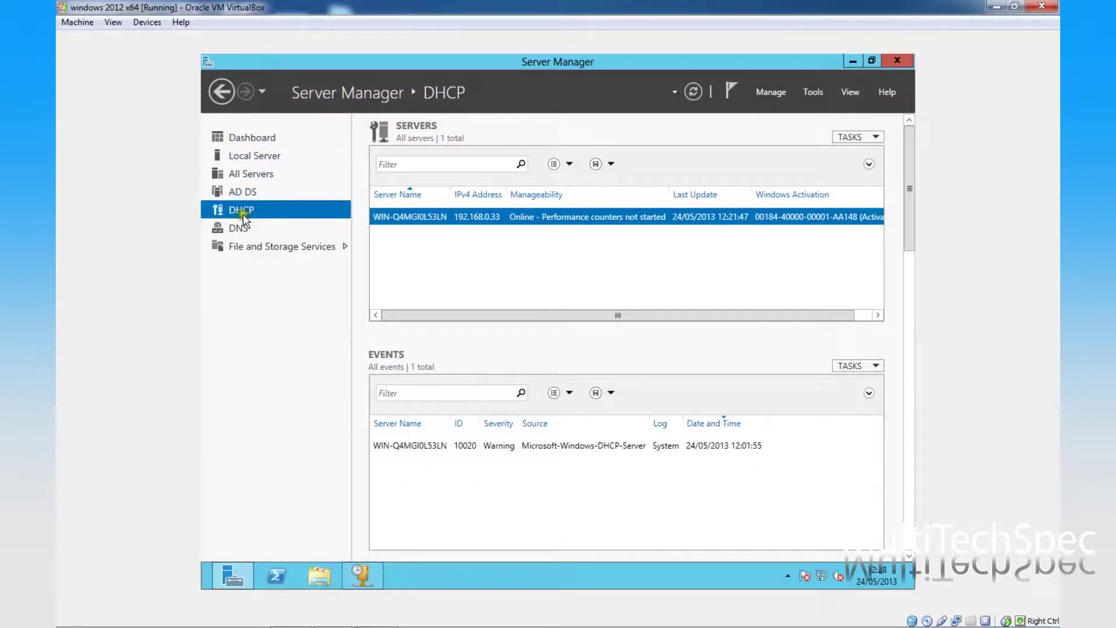
right_click(535, 217)
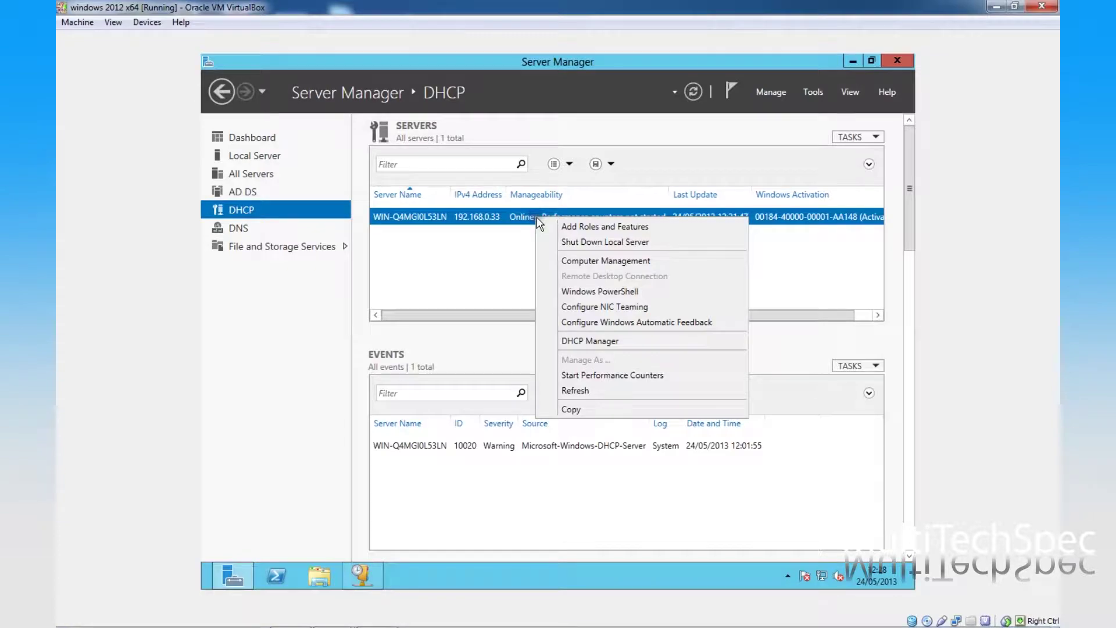
click(602, 337)
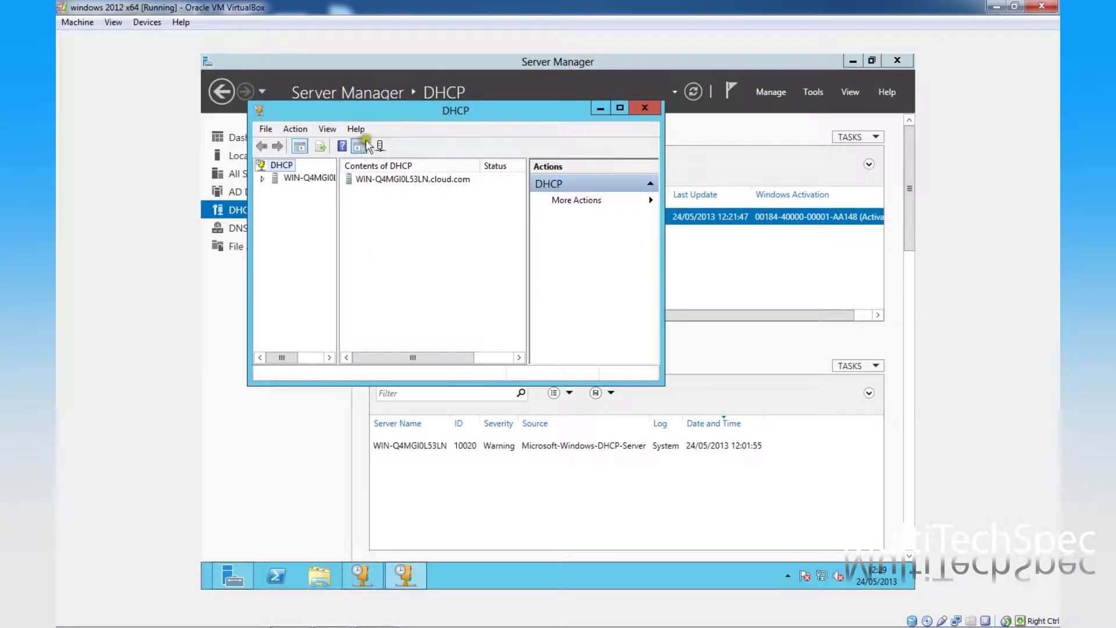
Maximize the DHCP console and expand the server node, then select the DHCP root
click(385, 110)
double_click(385, 109)
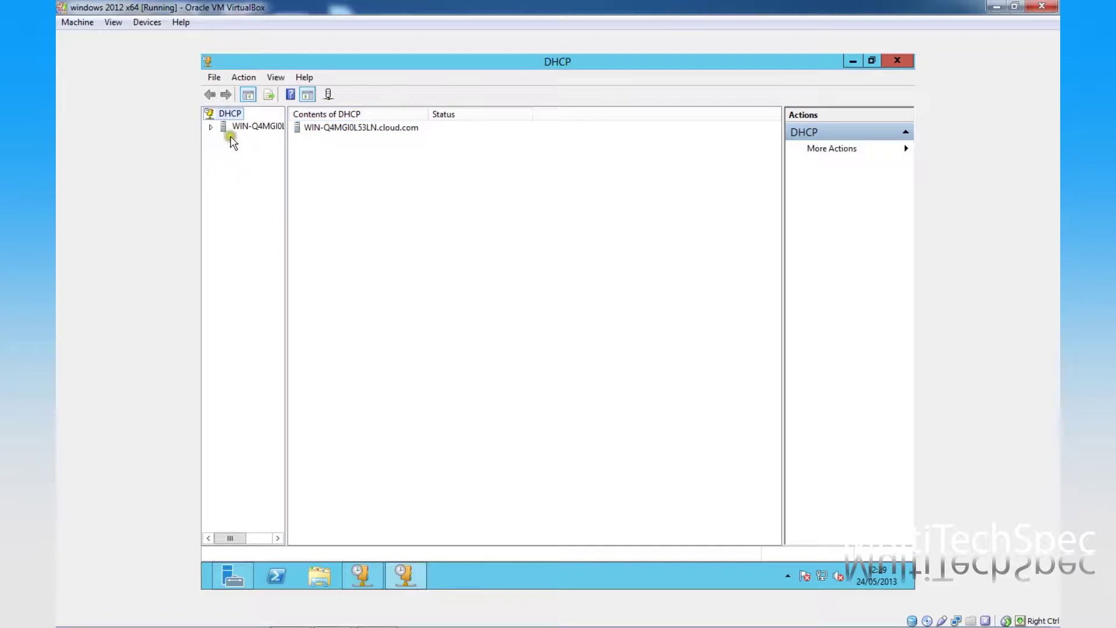
double_click(362, 128)
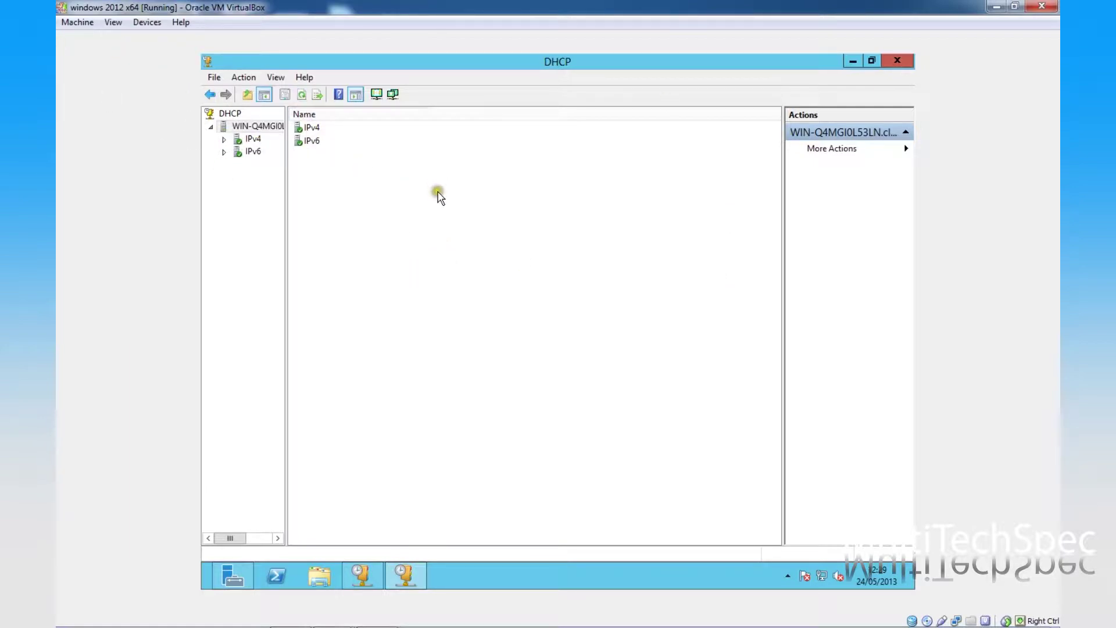
click(229, 114)
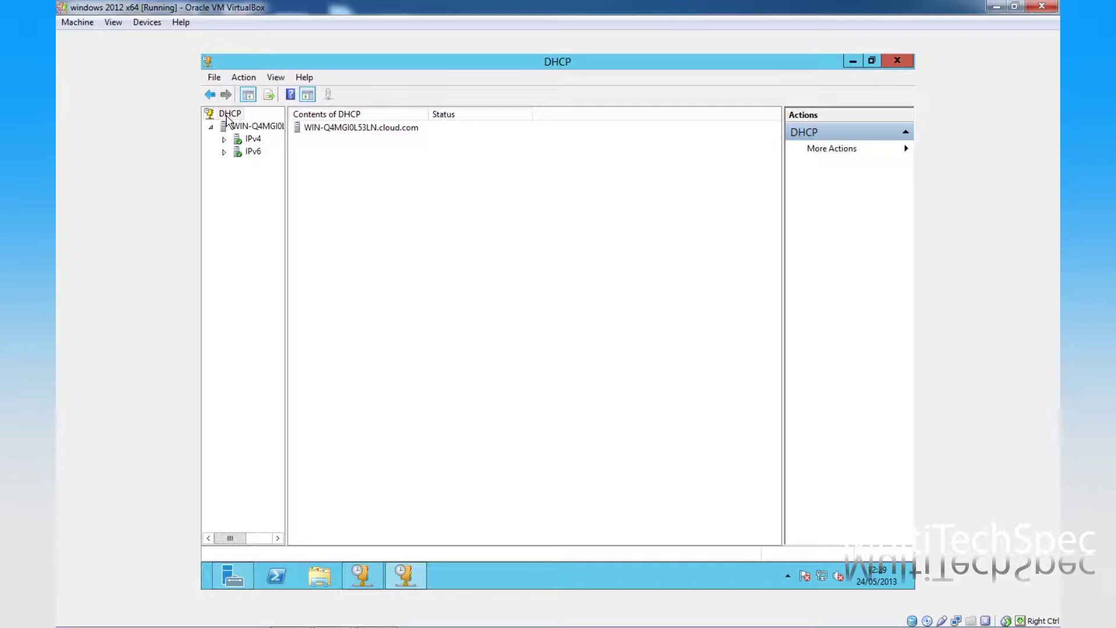
Unauthorize the server in the Manage Authorized Servers dialog
right_click(227, 118)
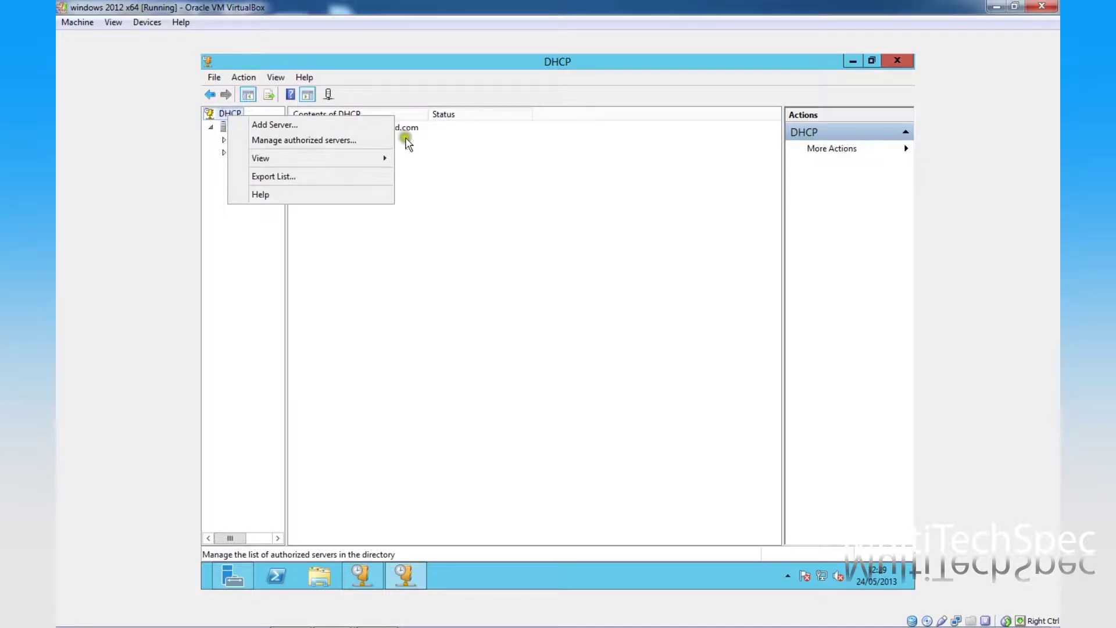
click(341, 144)
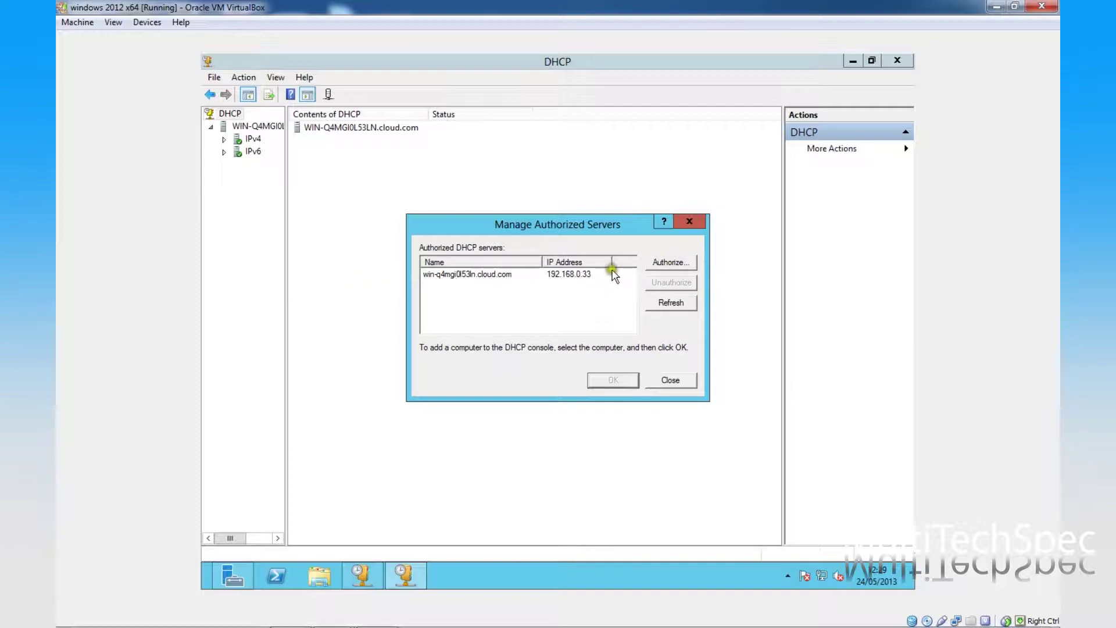
click(585, 274)
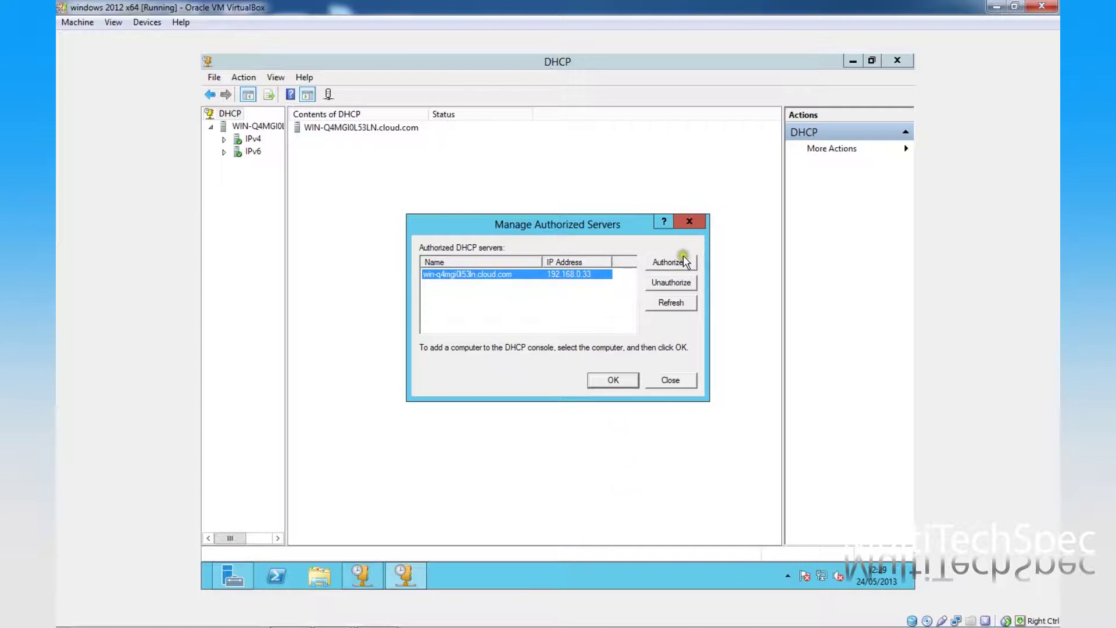
click(679, 276)
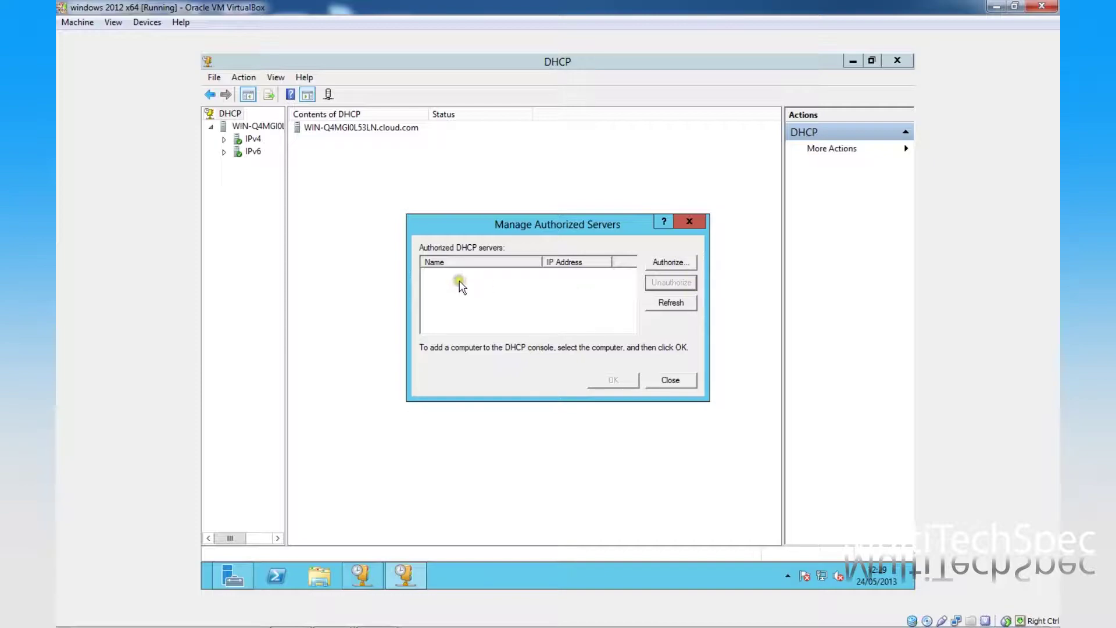
Authorize the DHCP server at 192.168.0.33 again
click(675, 261)
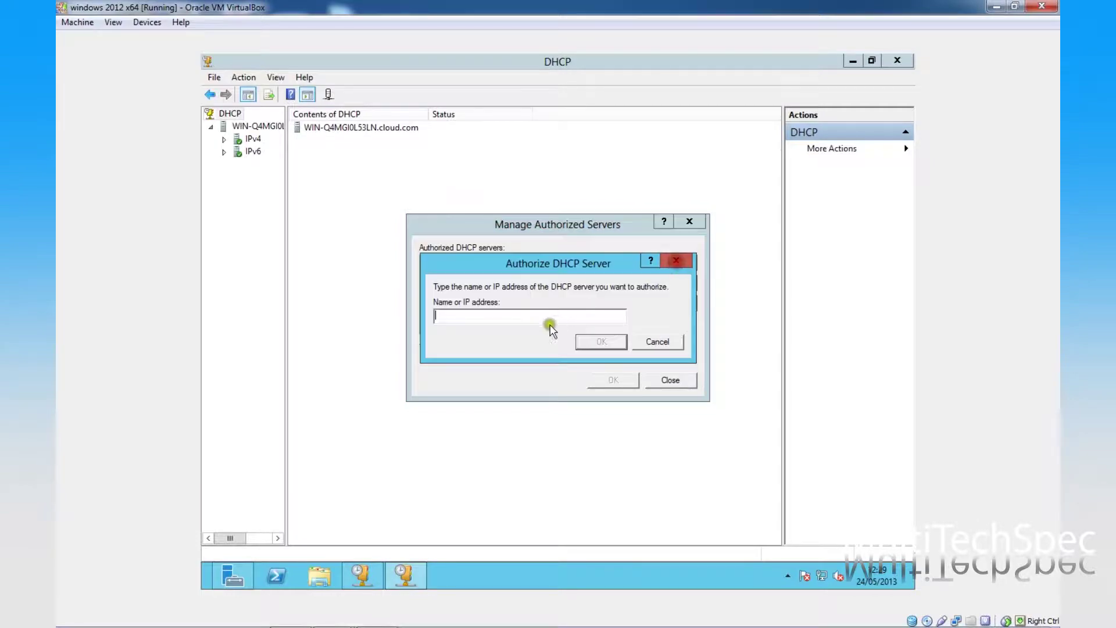
text(192 )
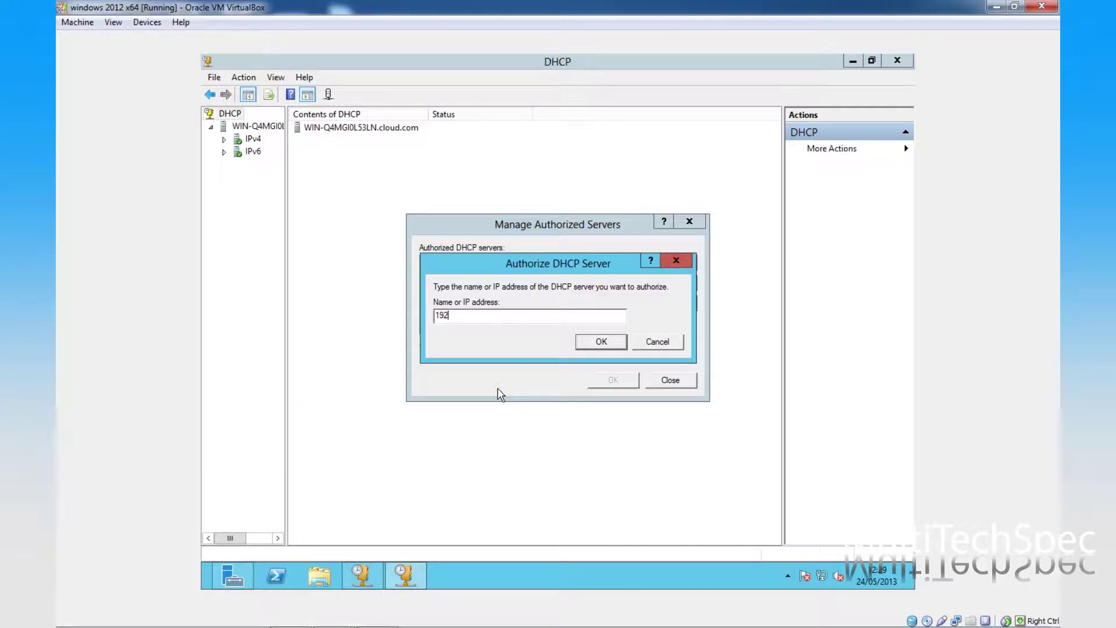
text(. 168 . 0 . 33)
key(Return)
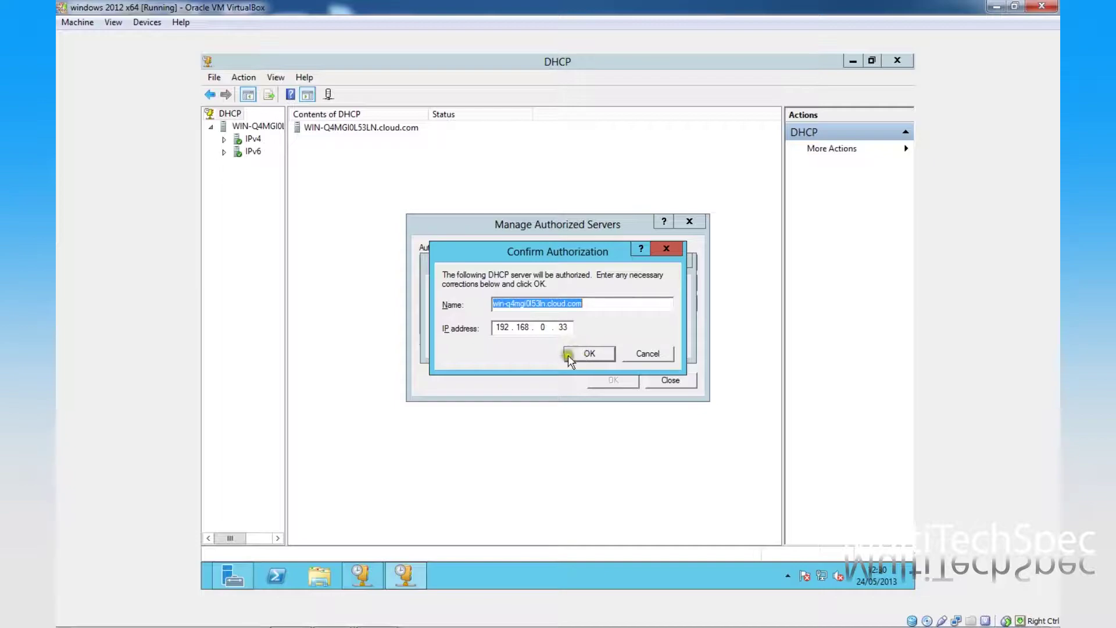
click(582, 351)
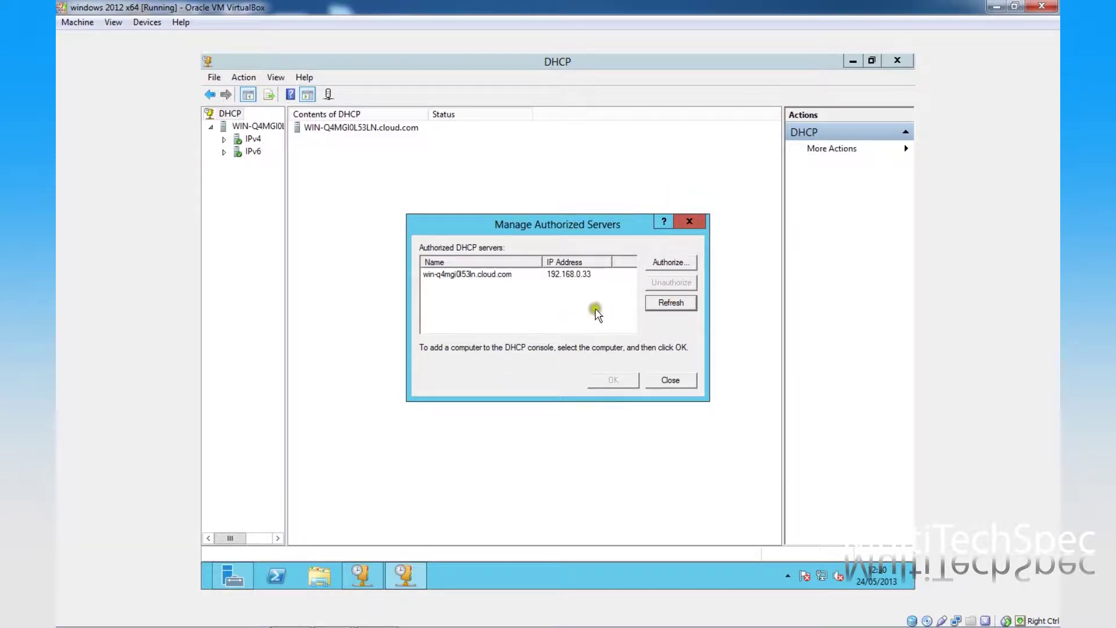
Close the authorized servers list and the DHCP console, then relaunch DHCP Manager
click(689, 221)
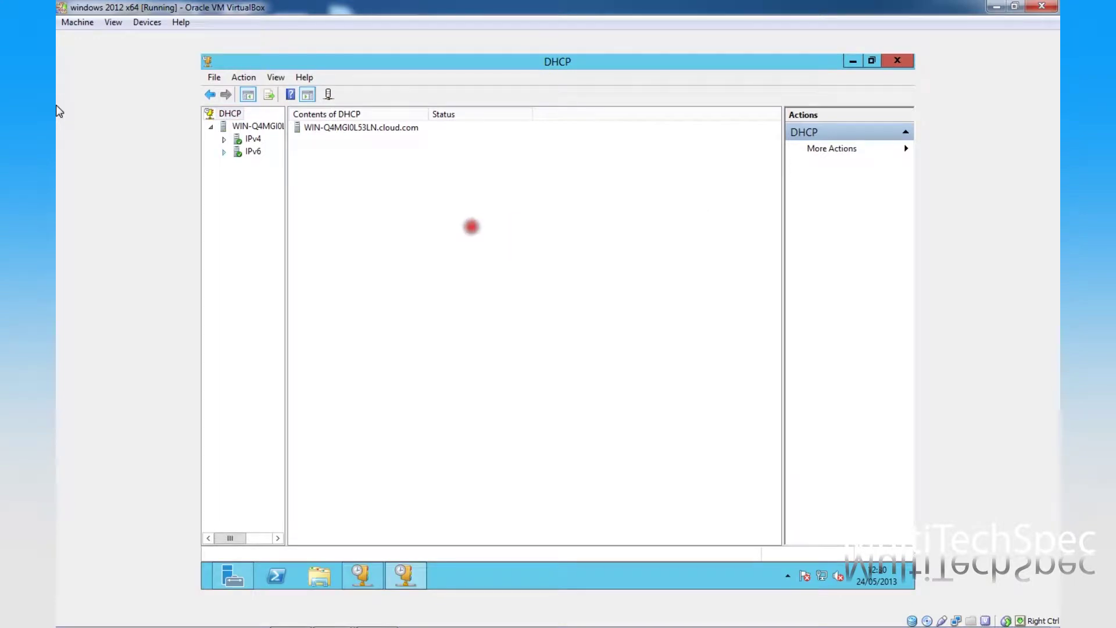
click(244, 126)
click(249, 127)
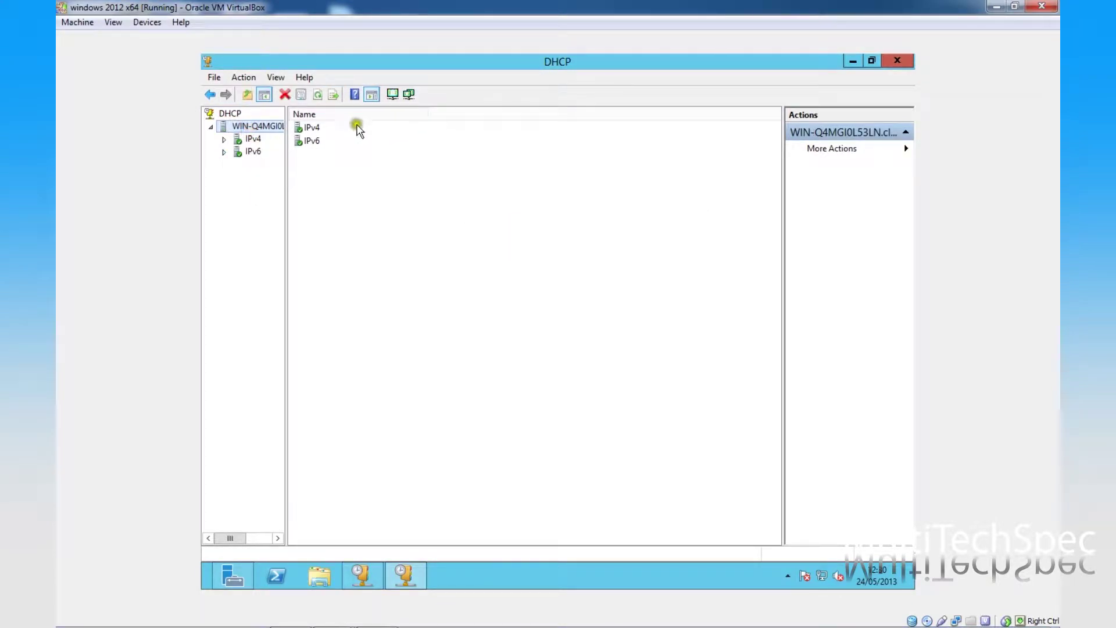
click(306, 129)
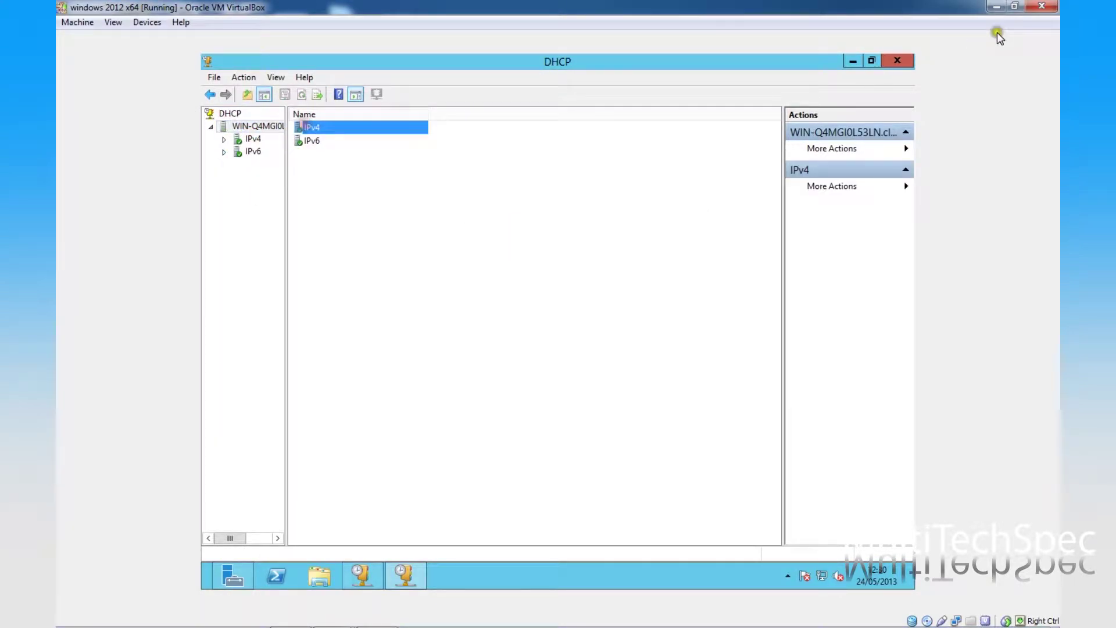
click(897, 61)
right_click(485, 214)
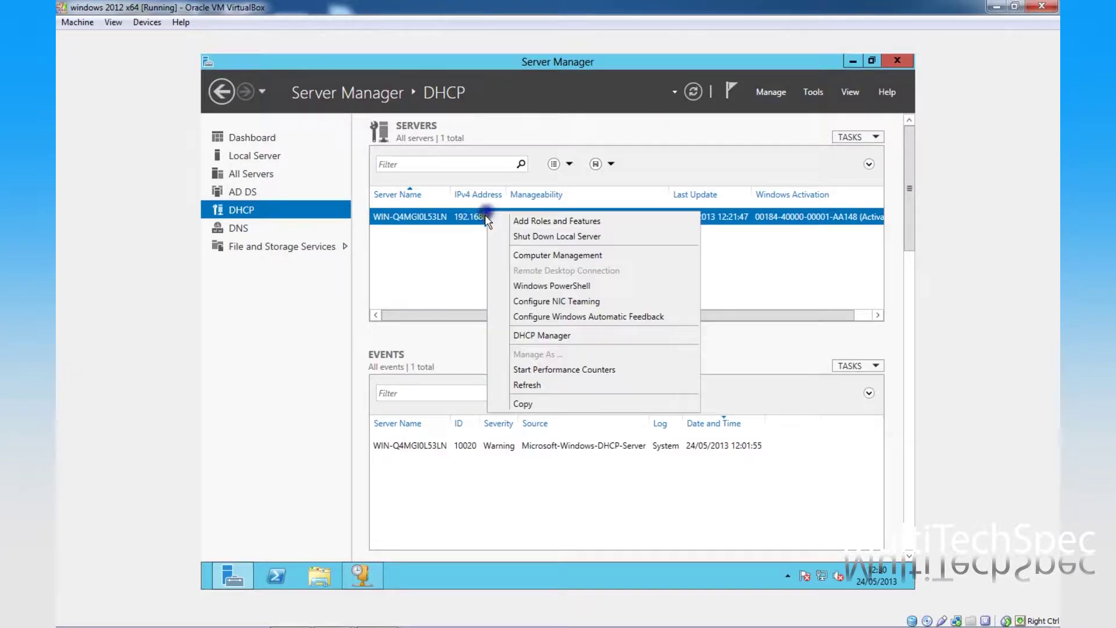
click(518, 331)
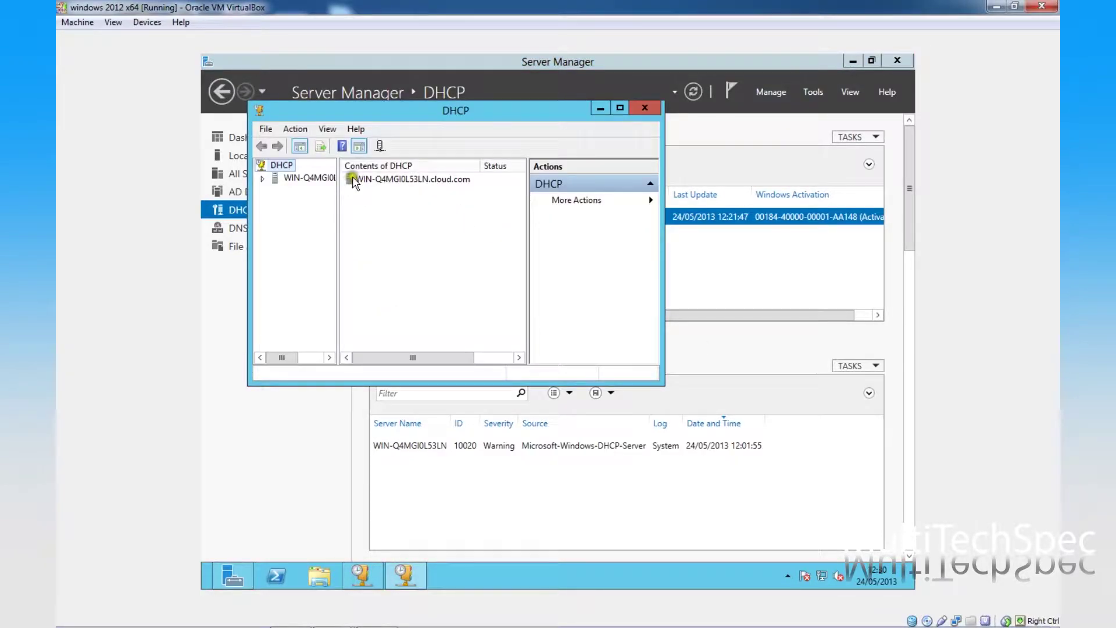
Maximize the console and add the authorized server from Manage Authorized Servers
double_click(352, 177)
double_click(449, 110)
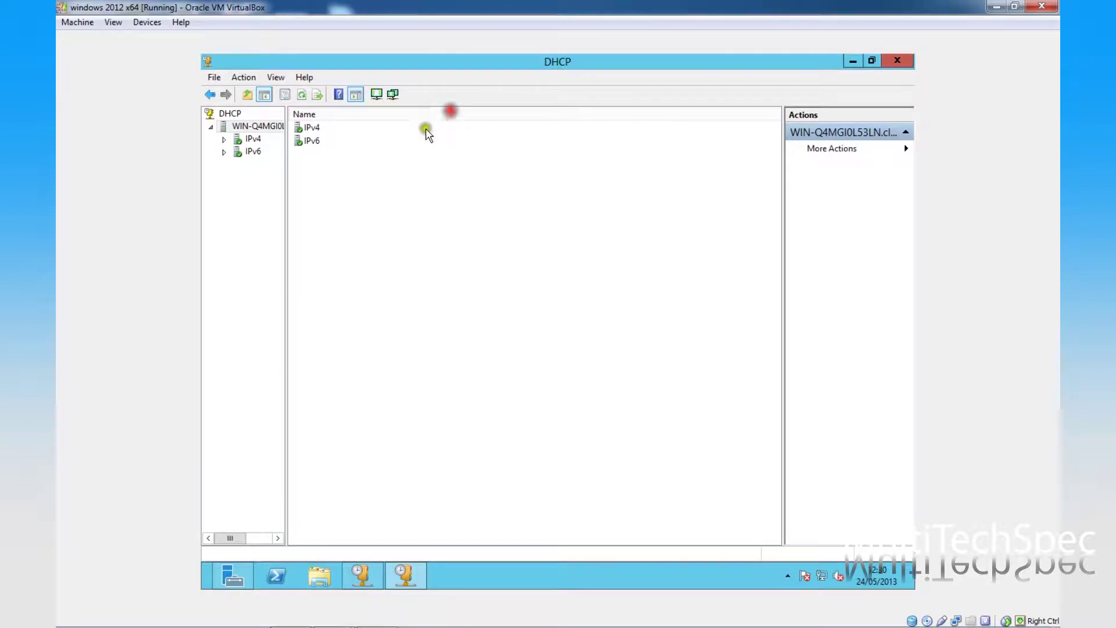
right_click(230, 132)
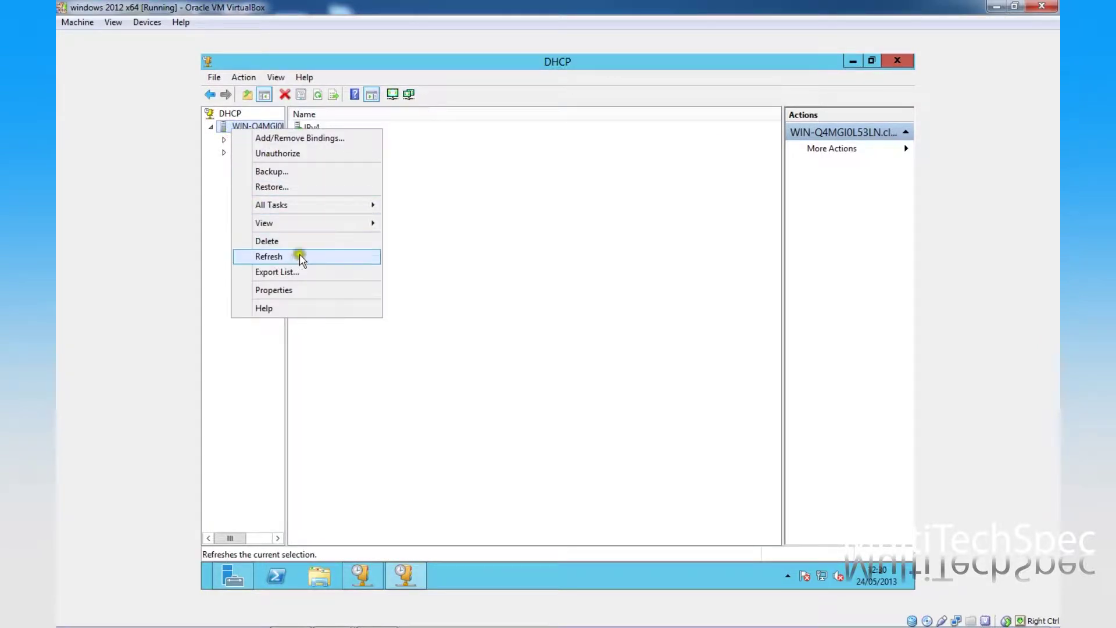
click(232, 114)
right_click(231, 114)
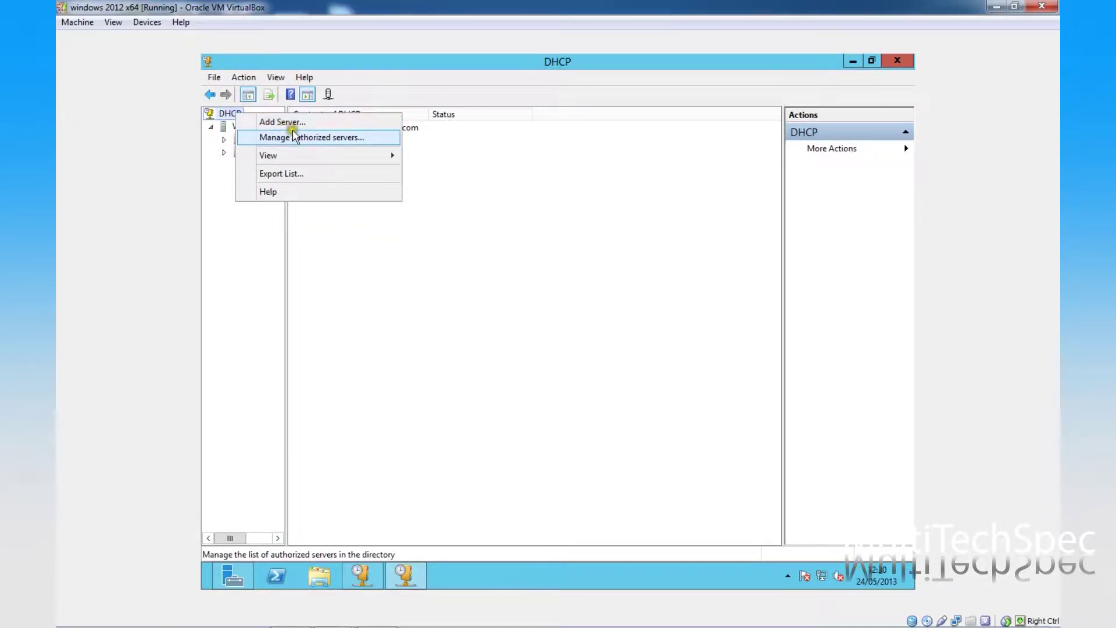
click(280, 137)
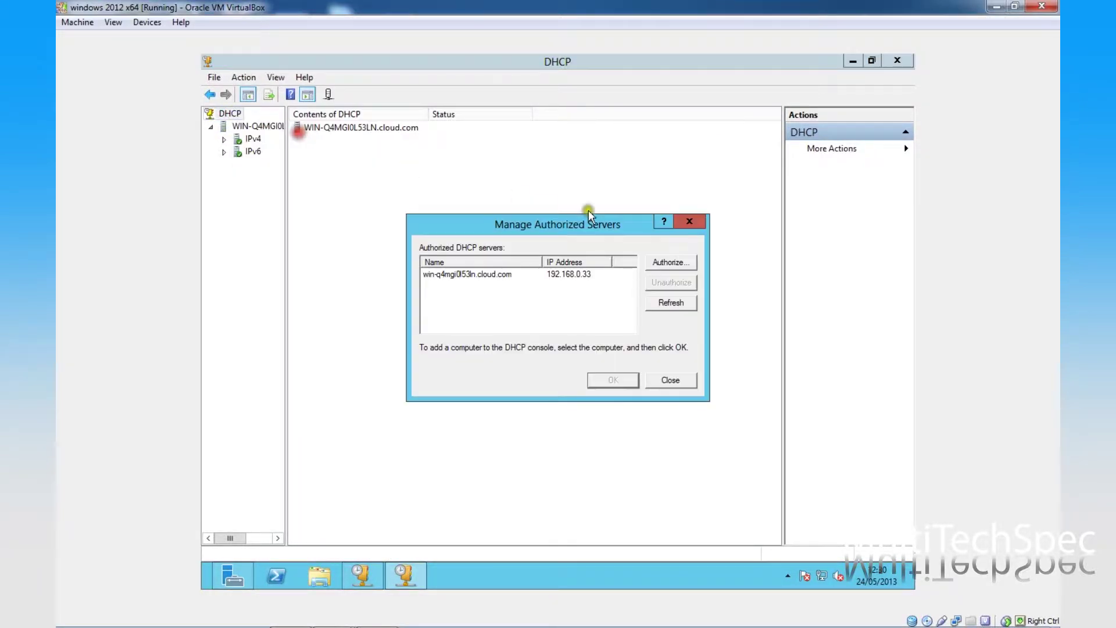
click(514, 274)
click(612, 381)
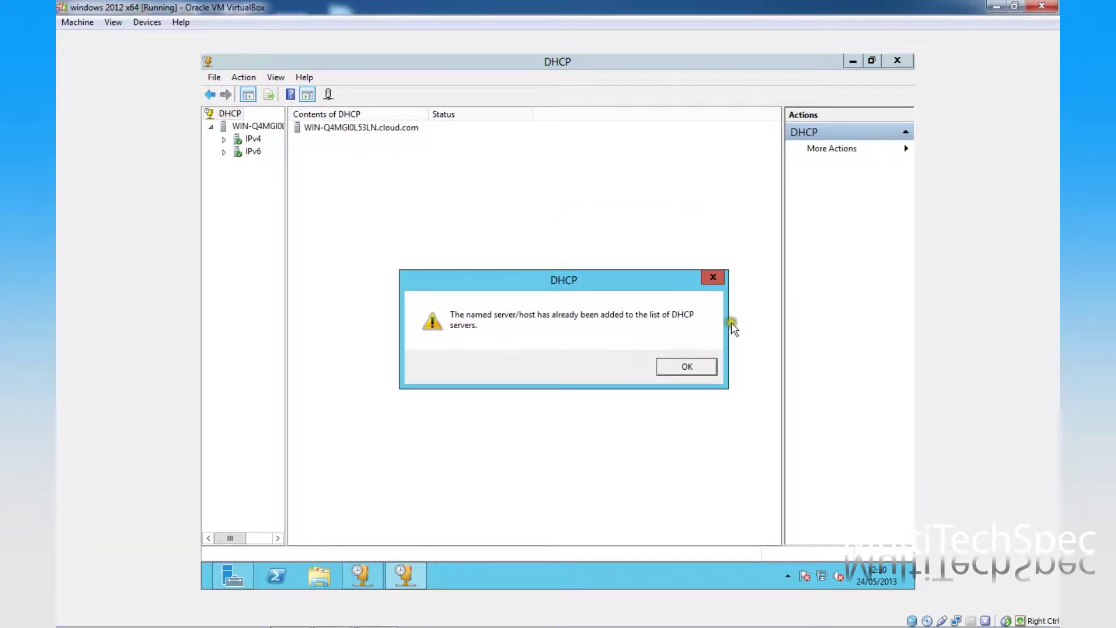
Dismiss the warning and start the New Scope wizard under the server's IPv4 node
click(692, 366)
double_click(337, 128)
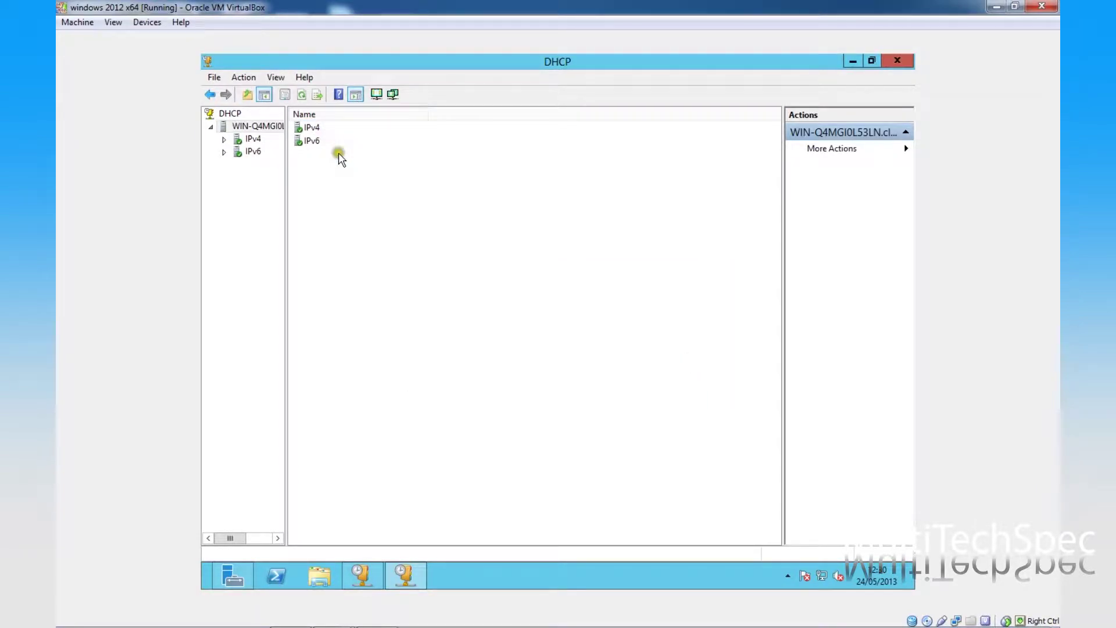
double_click(307, 128)
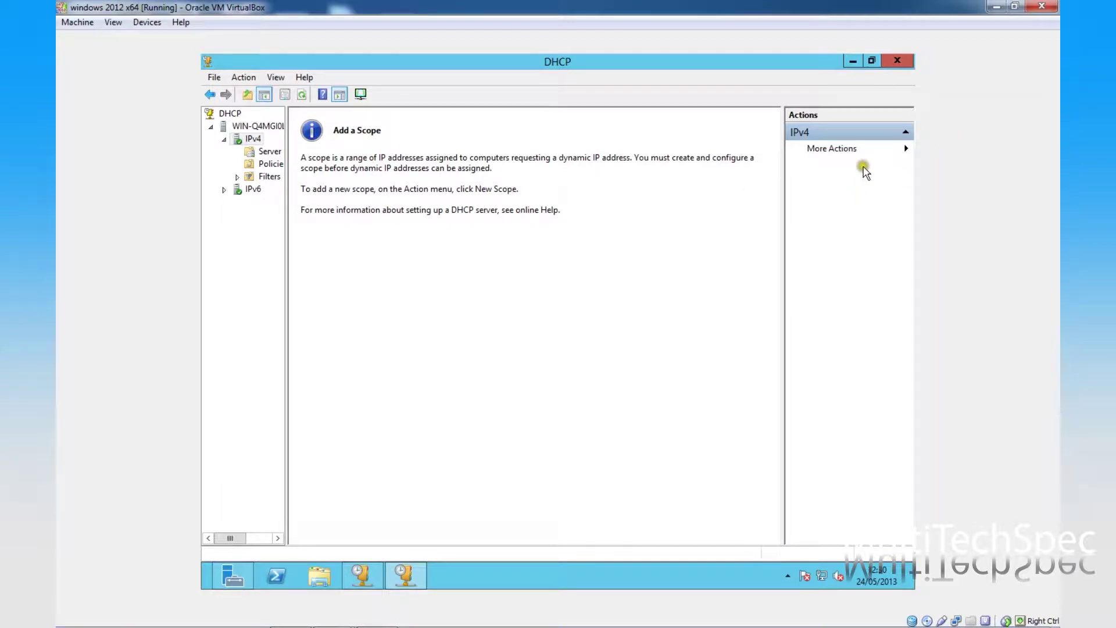
click(857, 150)
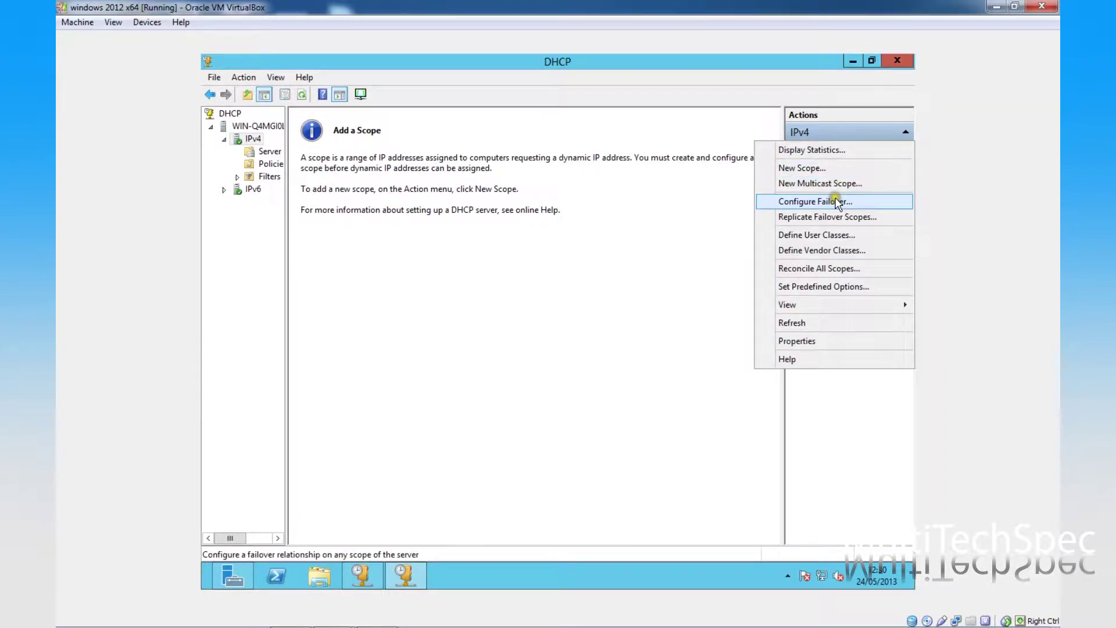
click(854, 168)
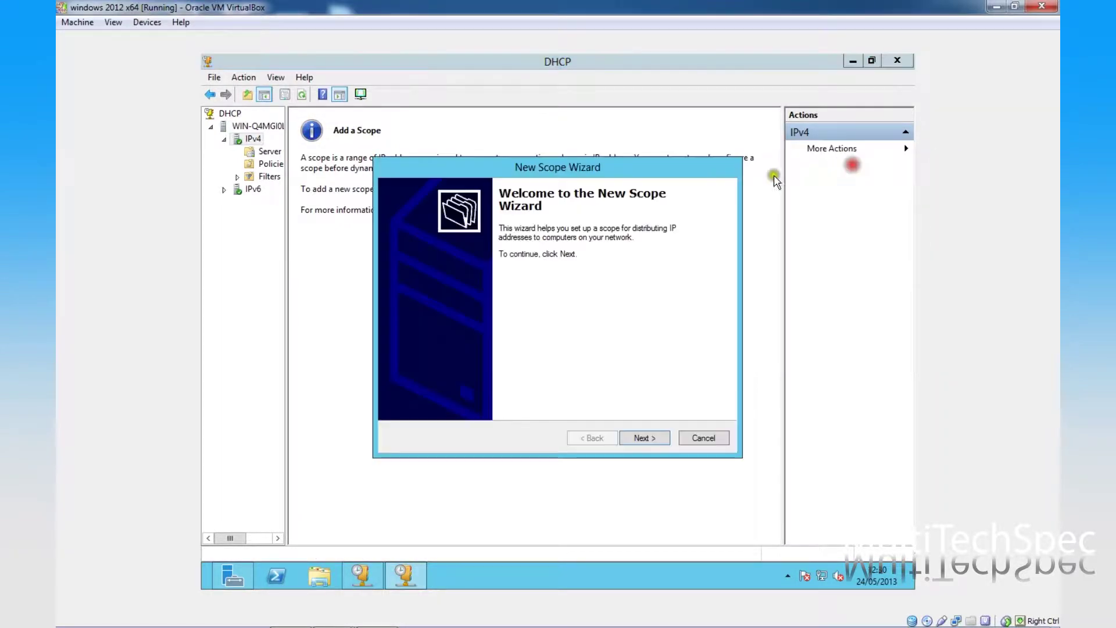
Enter FOG as the new scope's name and description
click(642, 438)
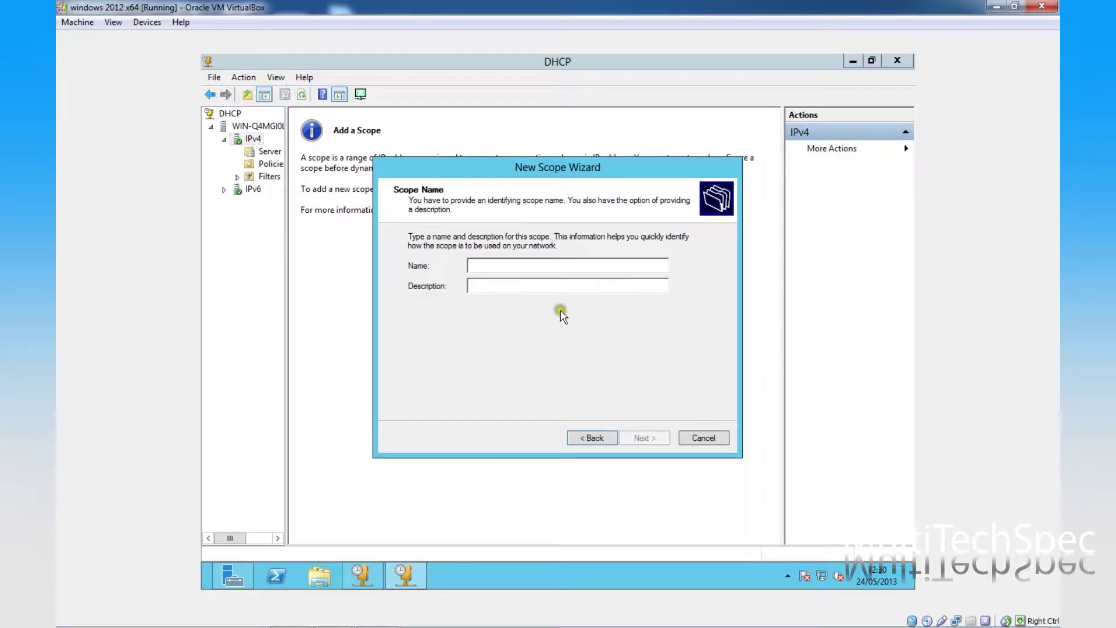
text(FOG)
click(520, 286)
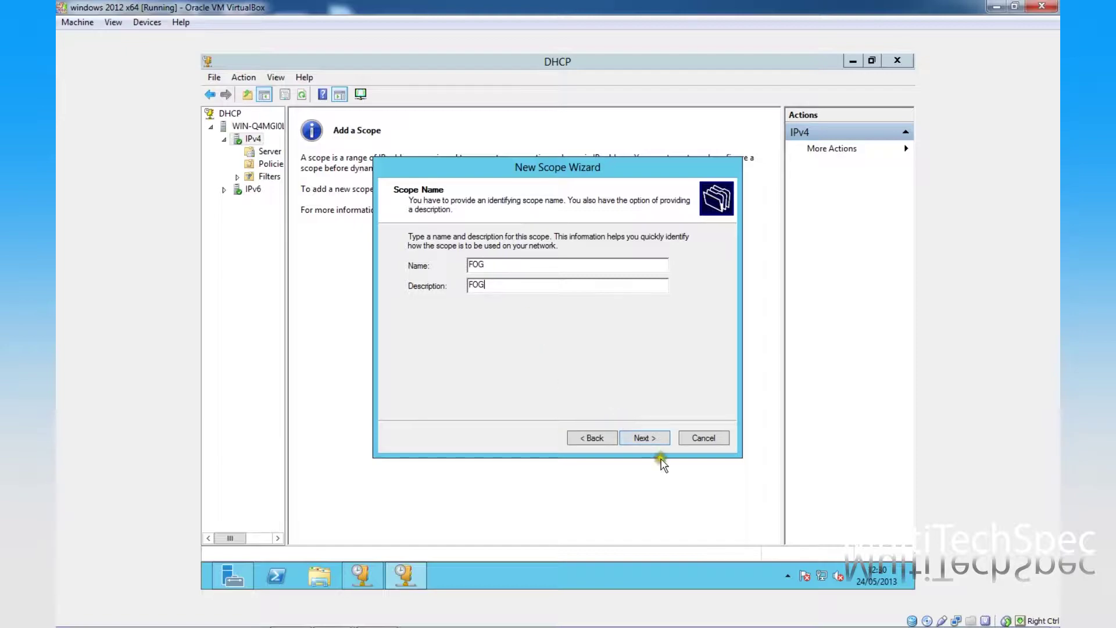
Enter start address 192.168.0.34 and end address 192.168.0.49, keeping length 24
click(649, 438)
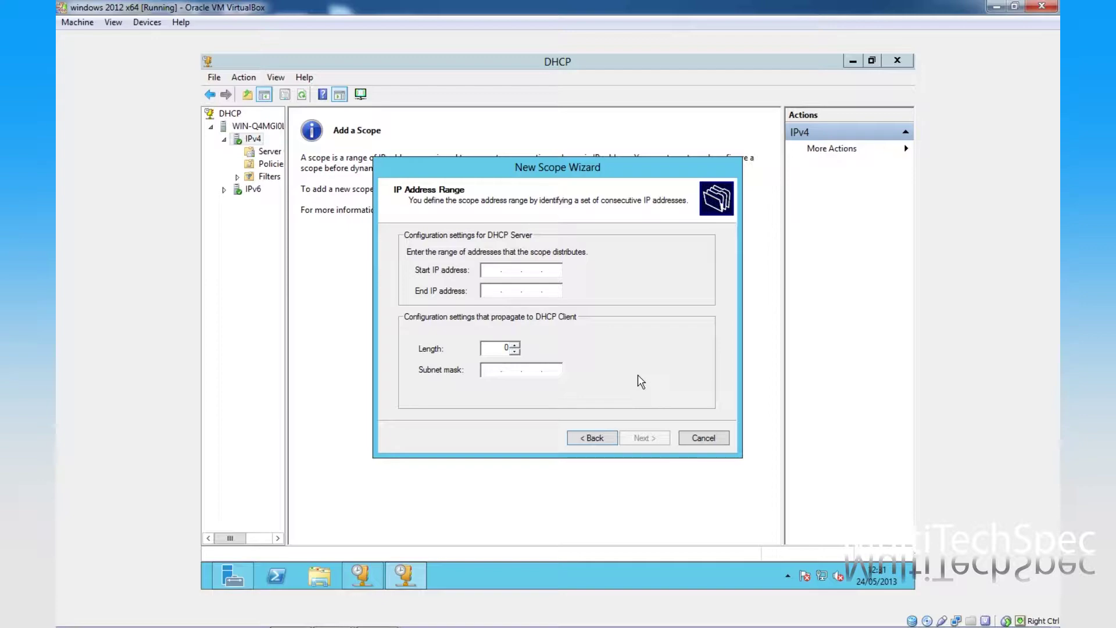
text(192.168.0)
click(557, 265)
text(4)
key(BackSpace)
text(34)
click(487, 288)
text(192 . 168 . 0 . 4)
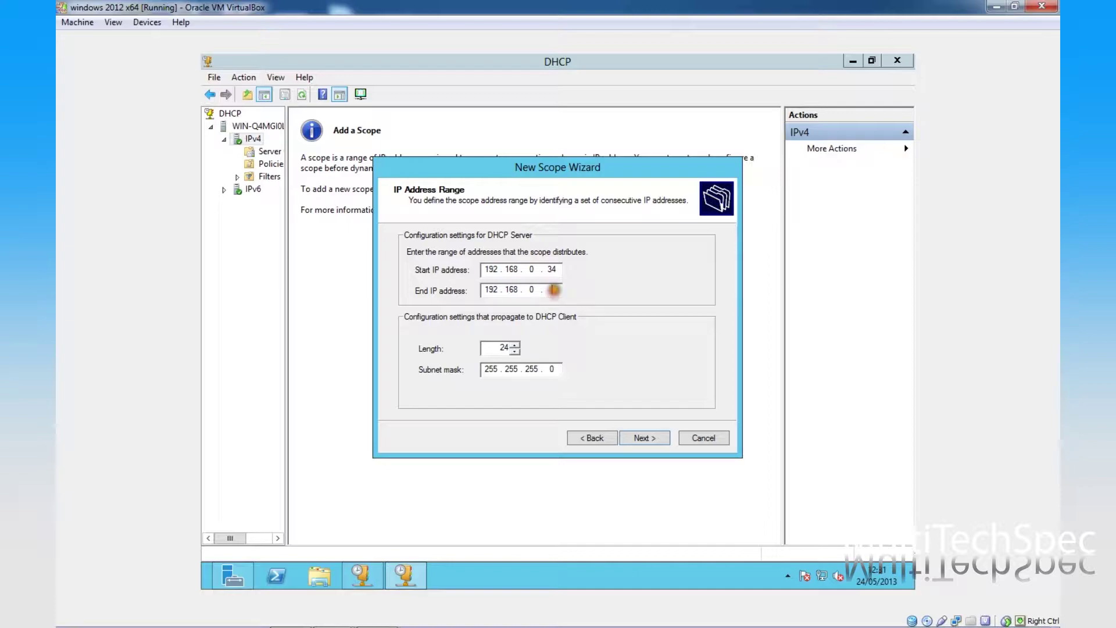
text(9)
Skip exclusions, keep the default lease duration, and opt to configure DHCP options now
click(644, 440)
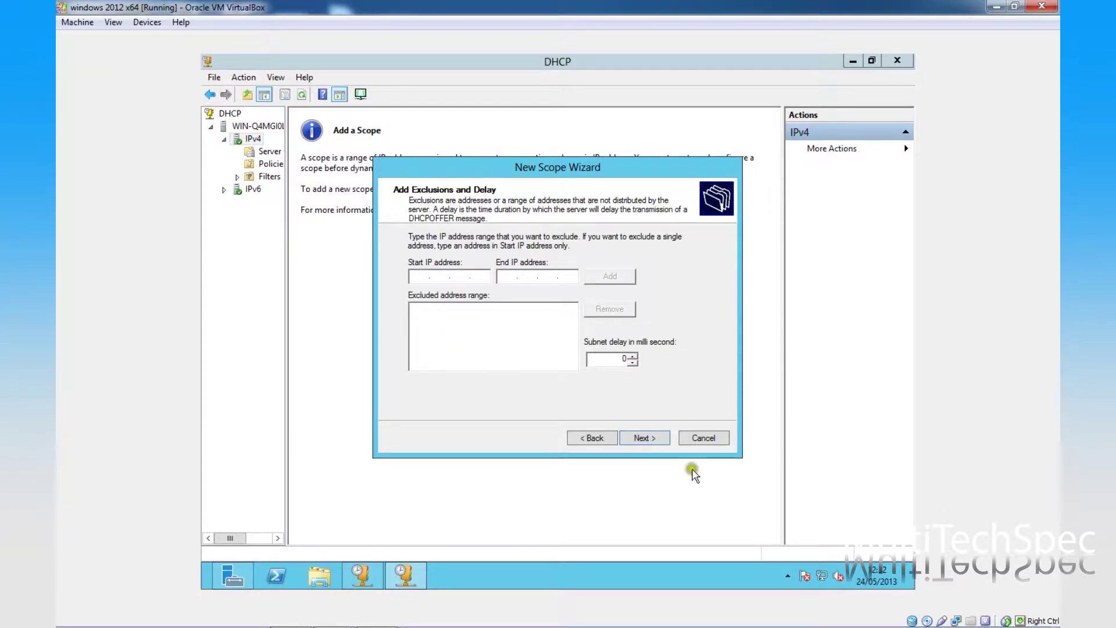
click(644, 440)
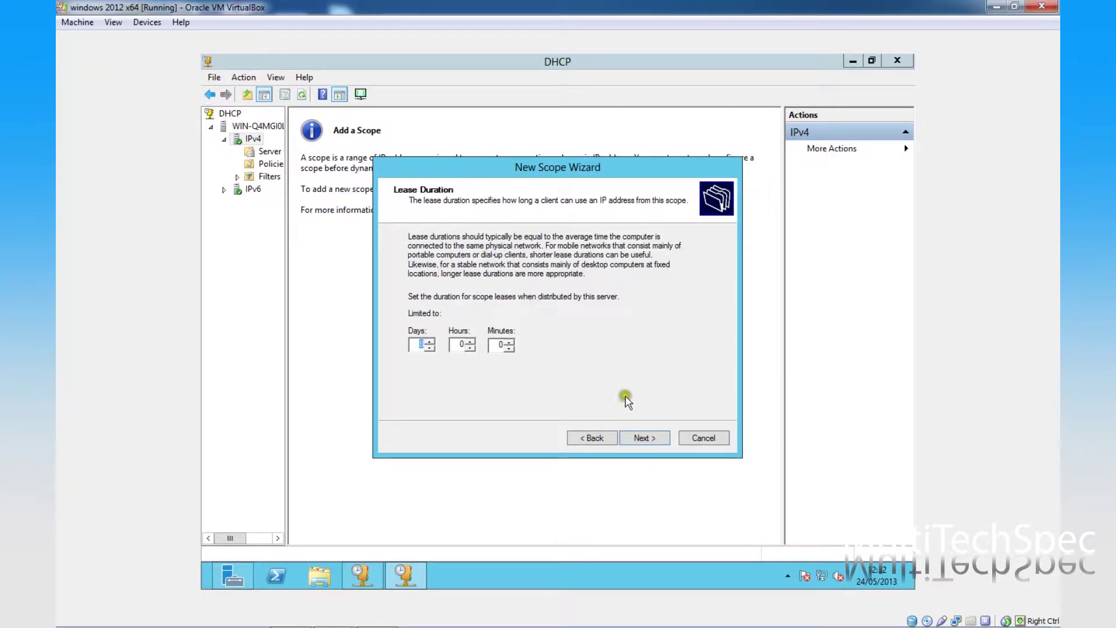
click(644, 440)
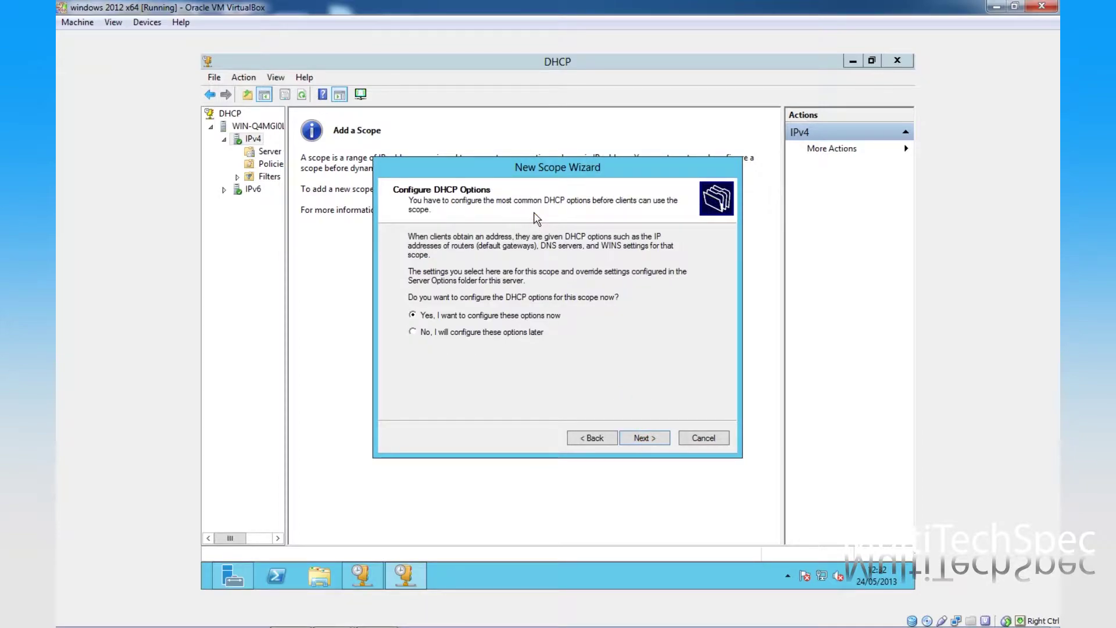
click(645, 438)
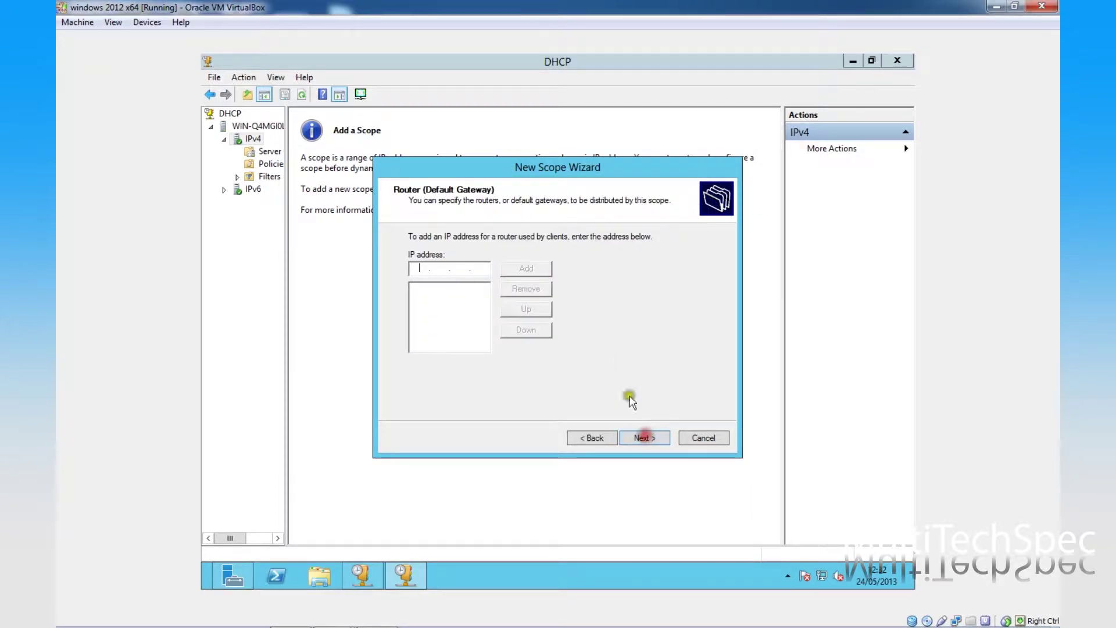
click(606, 437)
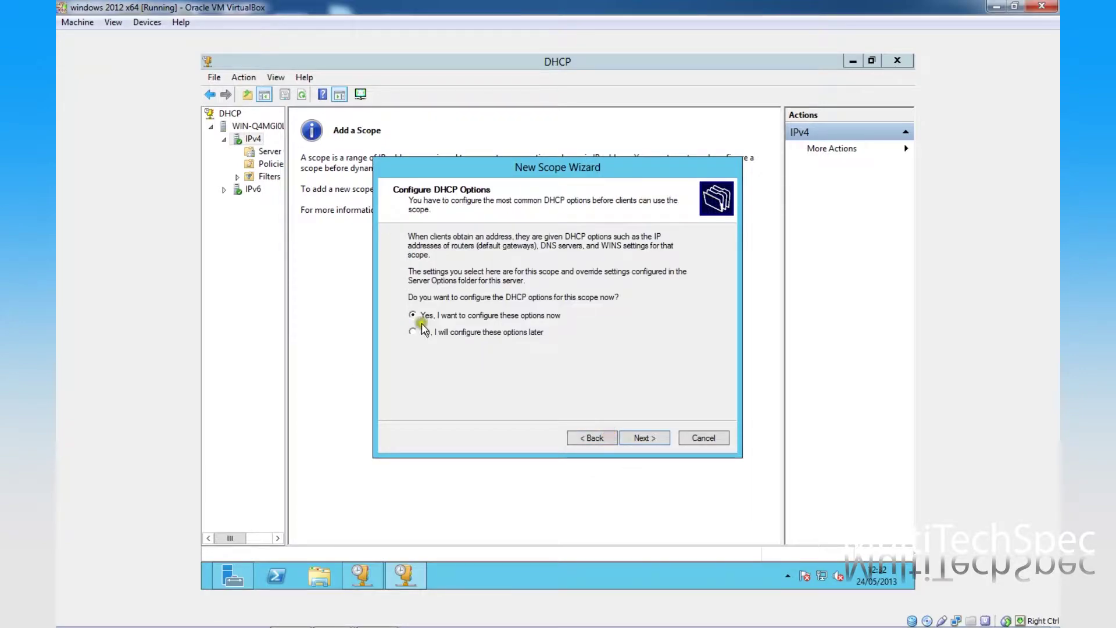
click(640, 439)
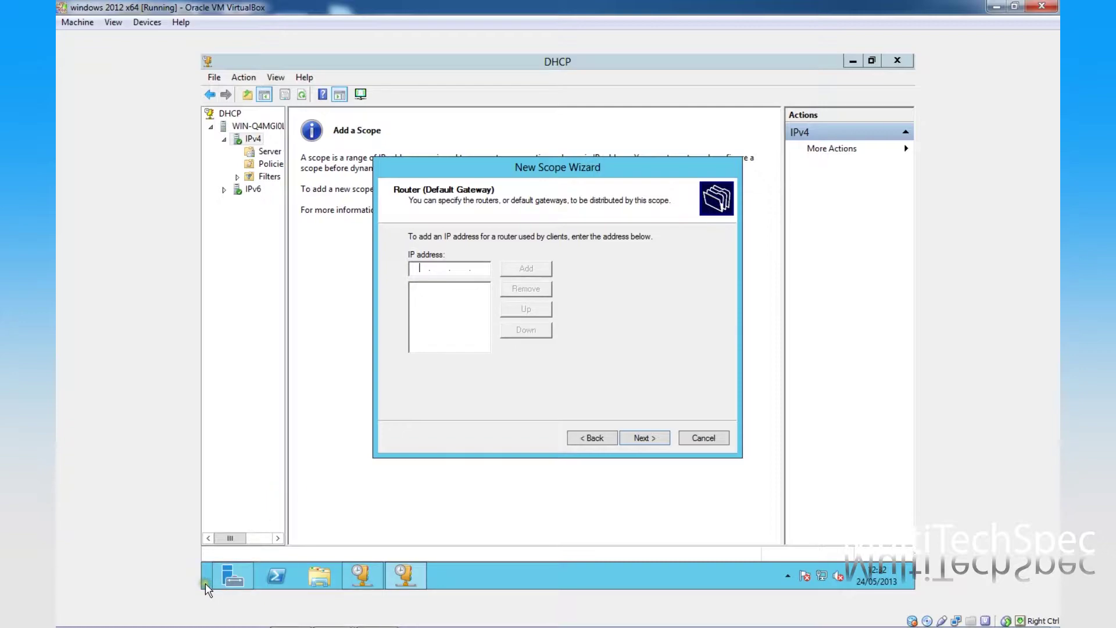
Run ipconfig in PowerShell to find the server's gateway, 192.168.0.1
click(278, 578)
click(318, 268)
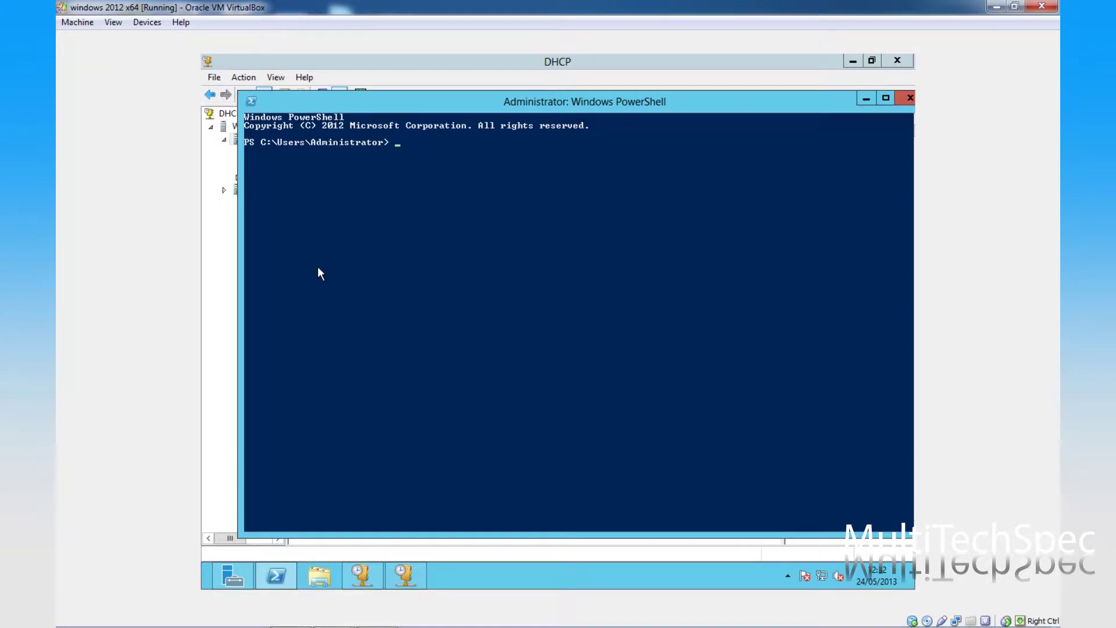
text(ipconfig)
key(Return)
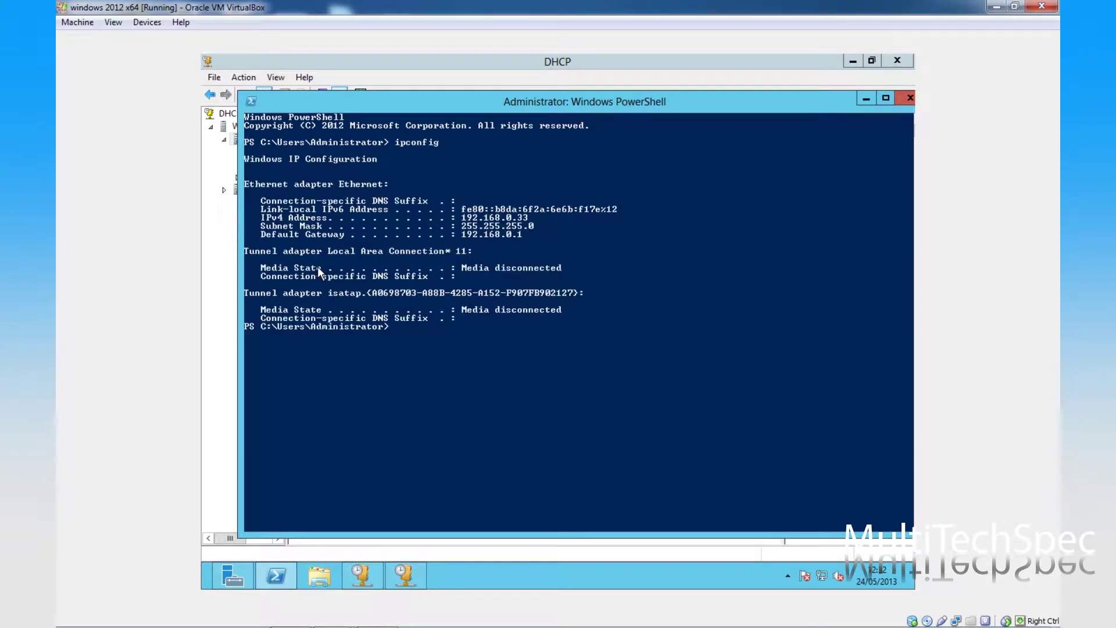
click(492, 226)
Add 192.168.0.1 as the scope's router (default gateway)
click(866, 99)
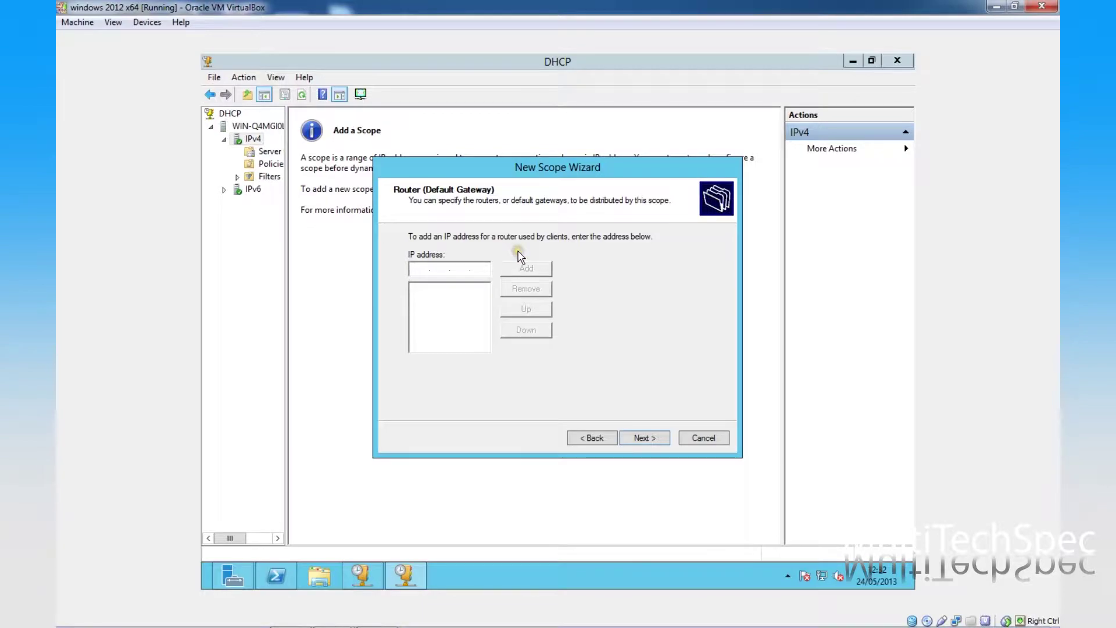
text(192 . 168 . 0 .)
click(494, 268)
click(526, 268)
click(645, 438)
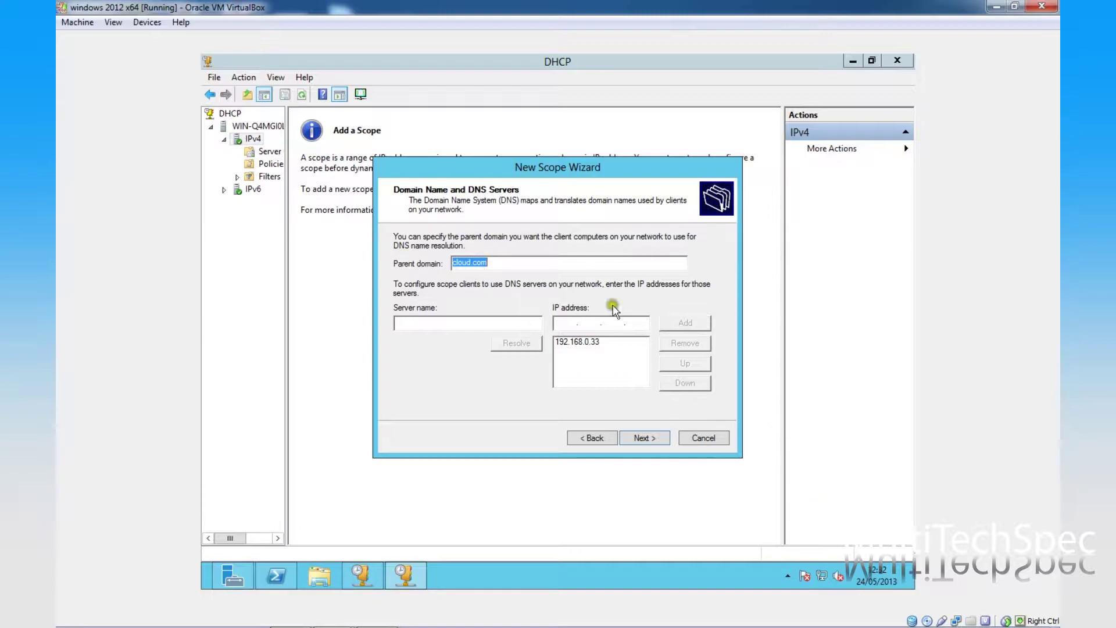
Accept domain cloud.com and DNS 192.168.0.33, skip WINS, and choose to activate the scope
click(659, 439)
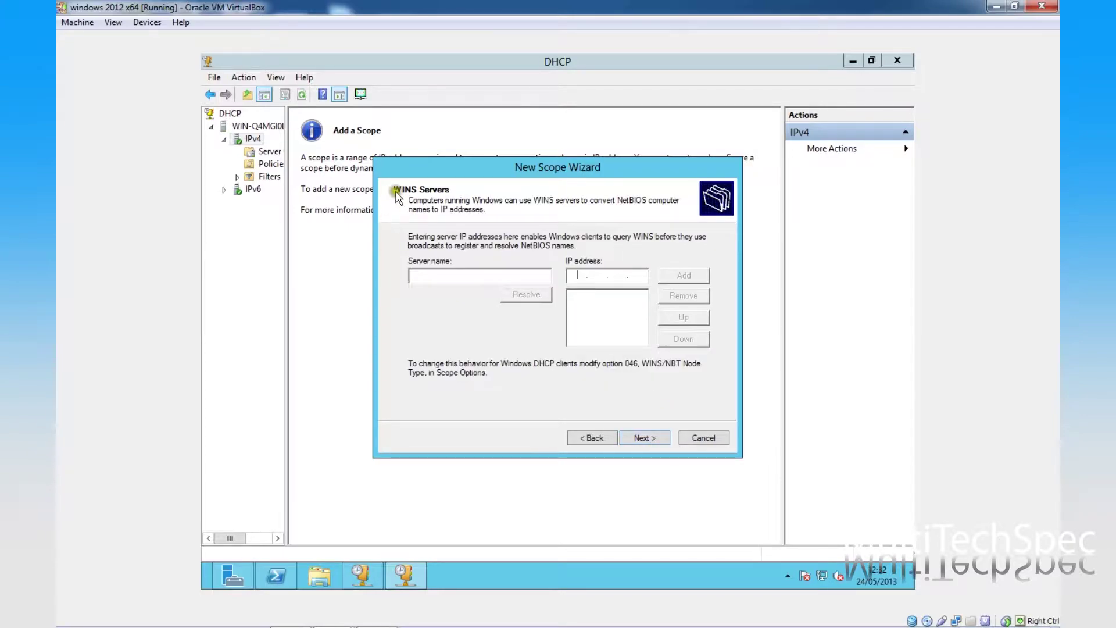
click(660, 435)
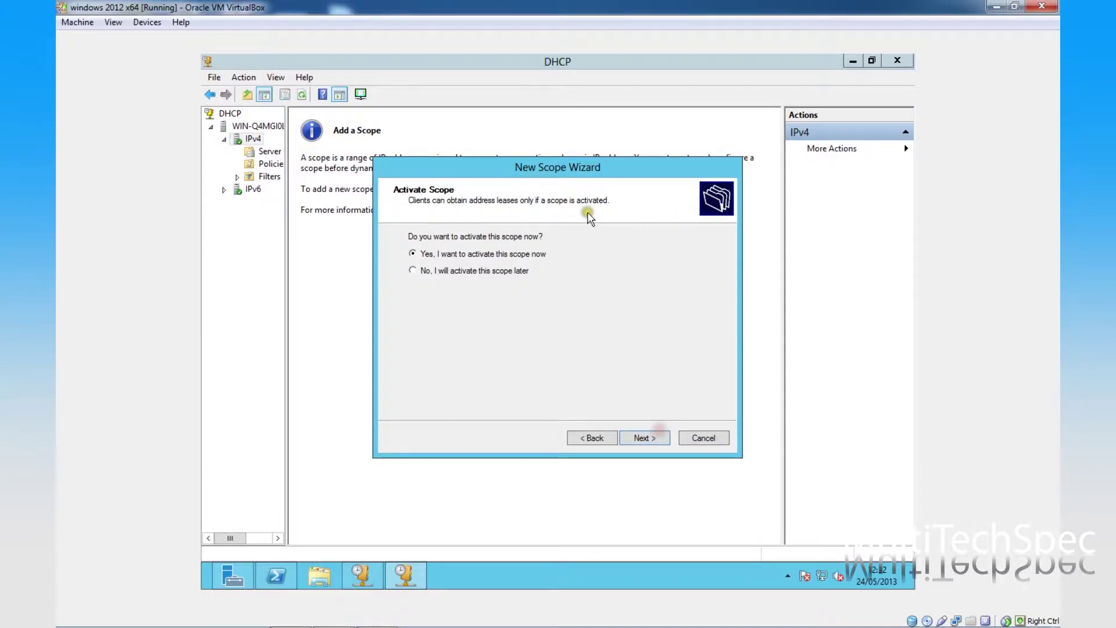
click(655, 439)
Finish the wizard, then view the FOG scope's Address Pool, Address Leases and Reservations
click(646, 438)
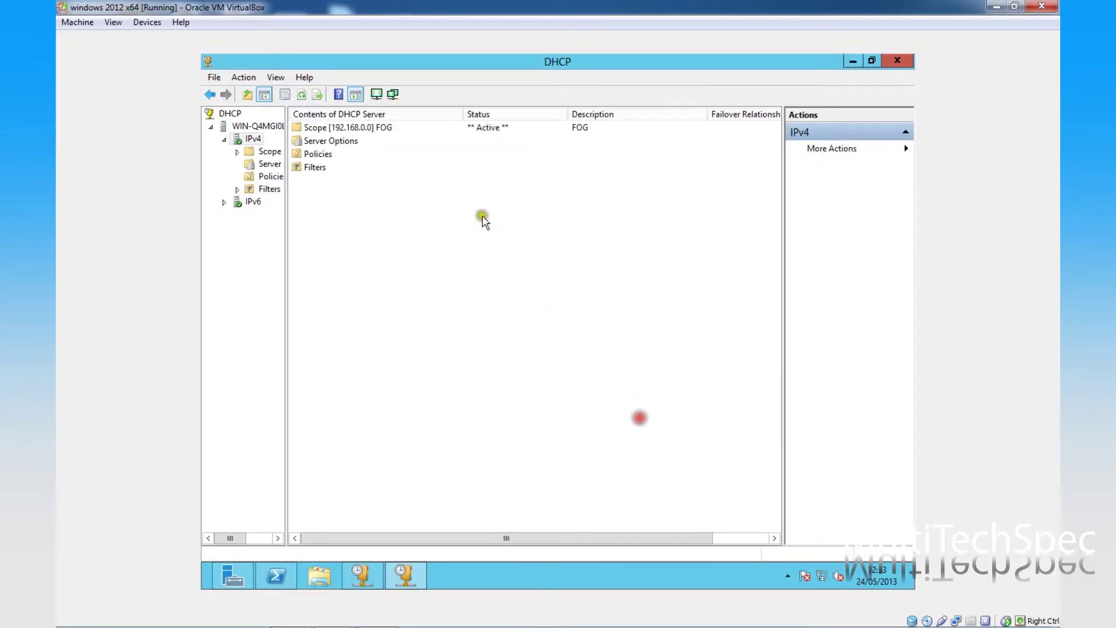
double_click(373, 127)
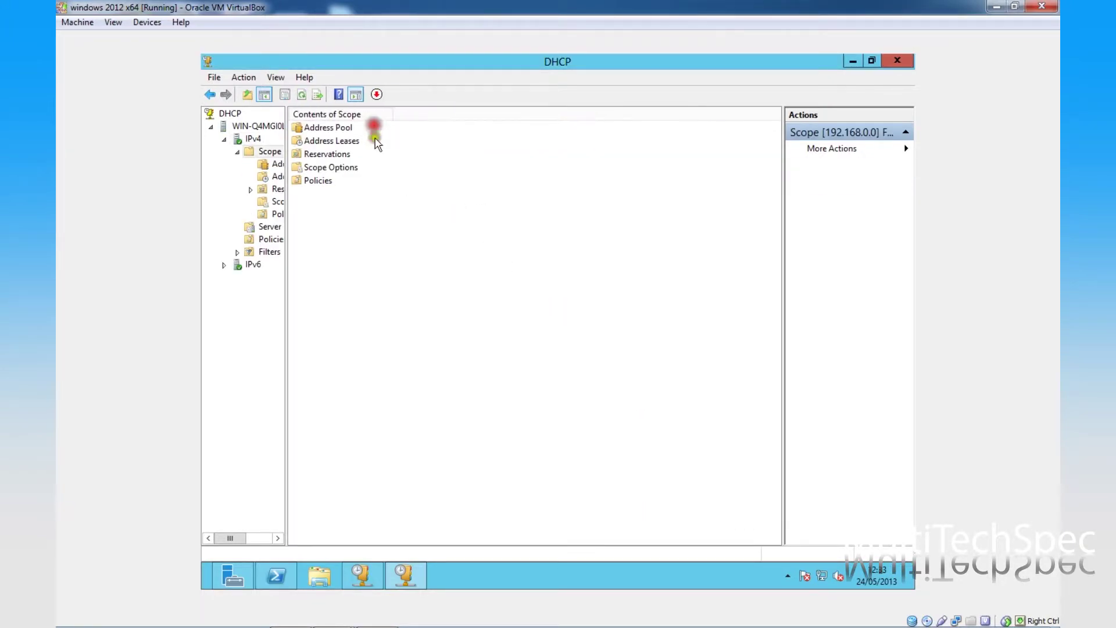
double_click(340, 127)
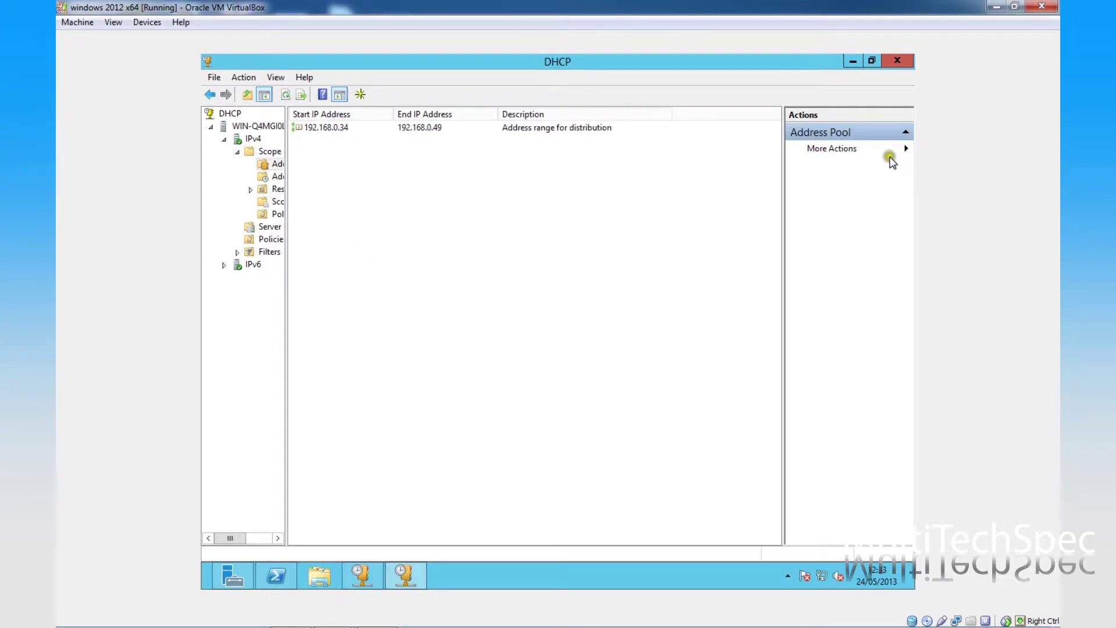
click(271, 176)
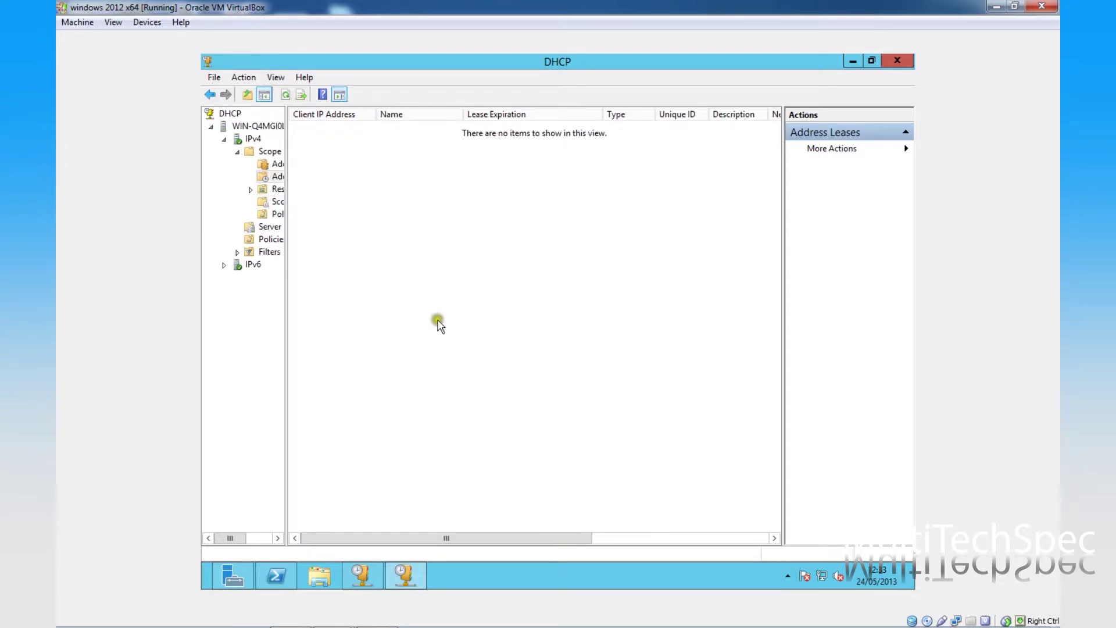
click(280, 188)
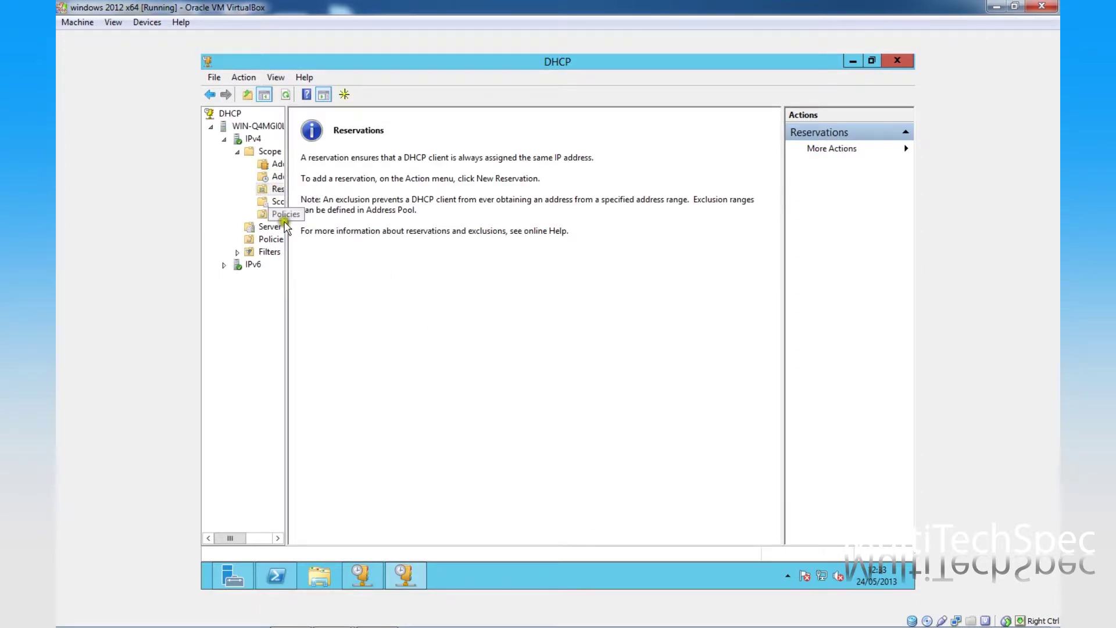
Check the FOG scope options for 066 boot server 192.168.0.34 and 067 bootfile pxelinux.0, closing without changes
click(262, 201)
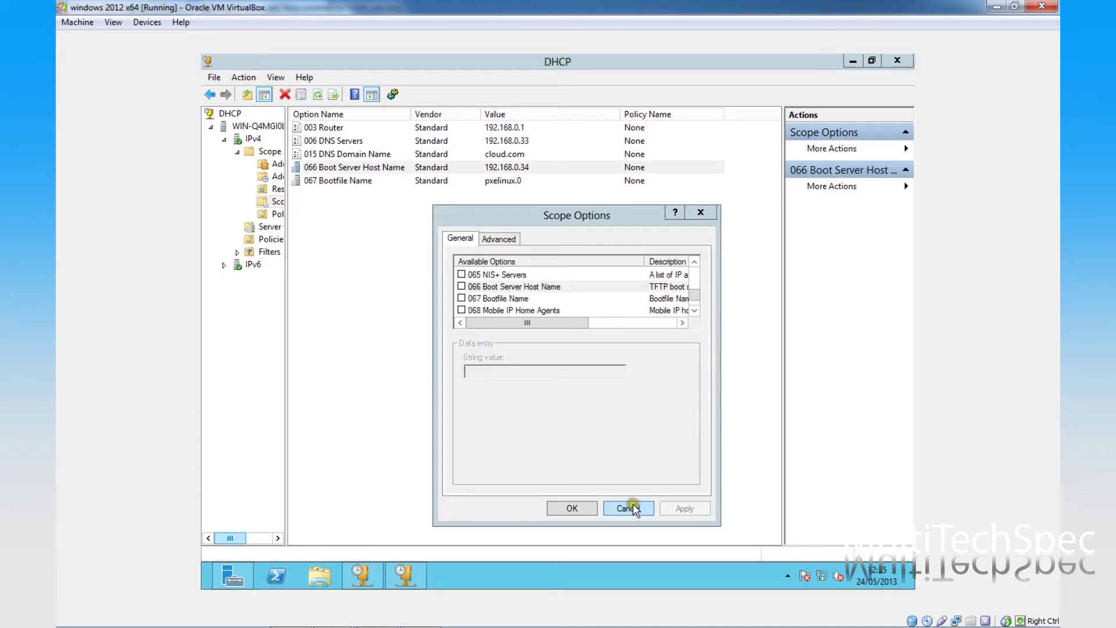
click(628, 507)
click(586, 280)
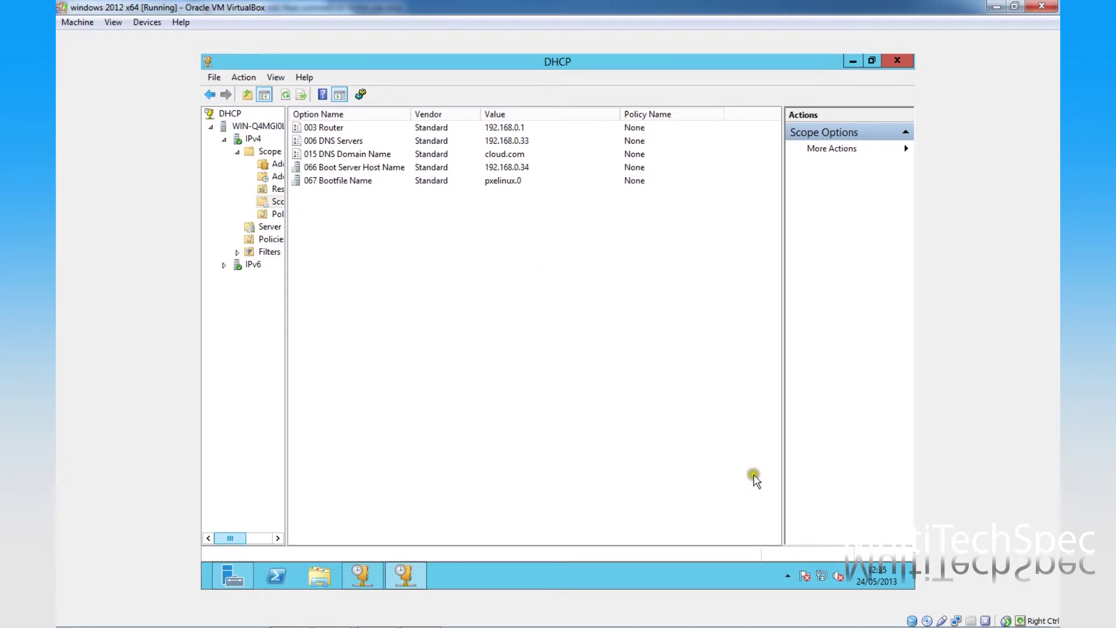
Switch from the VirtualBox DHCP console to the Debut Video Capture window via the host taskbar
mouse_move(651, 625)
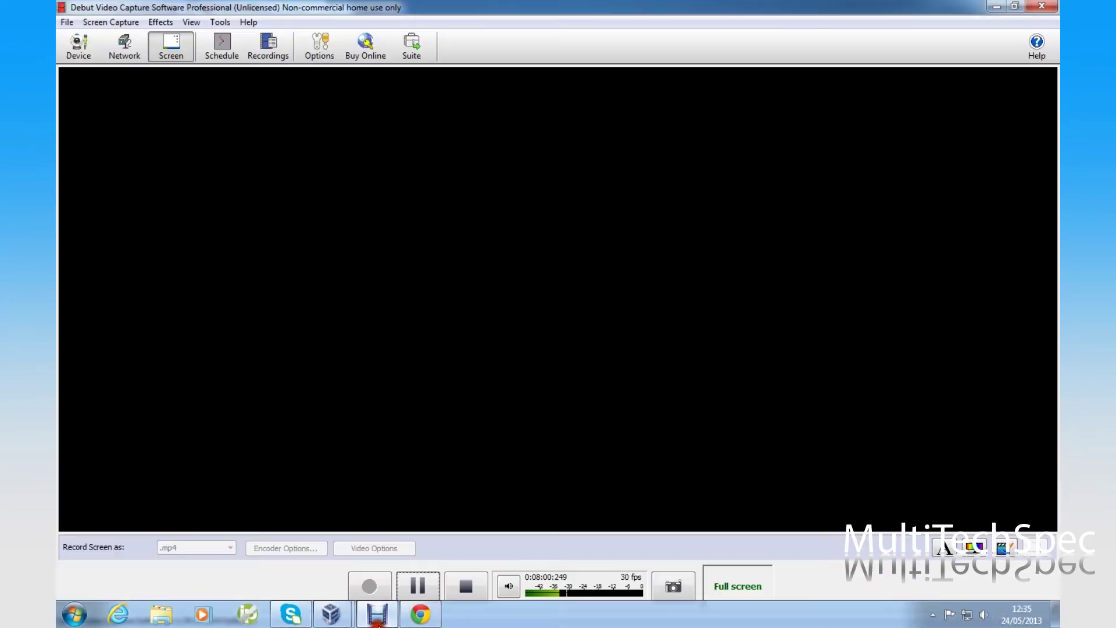